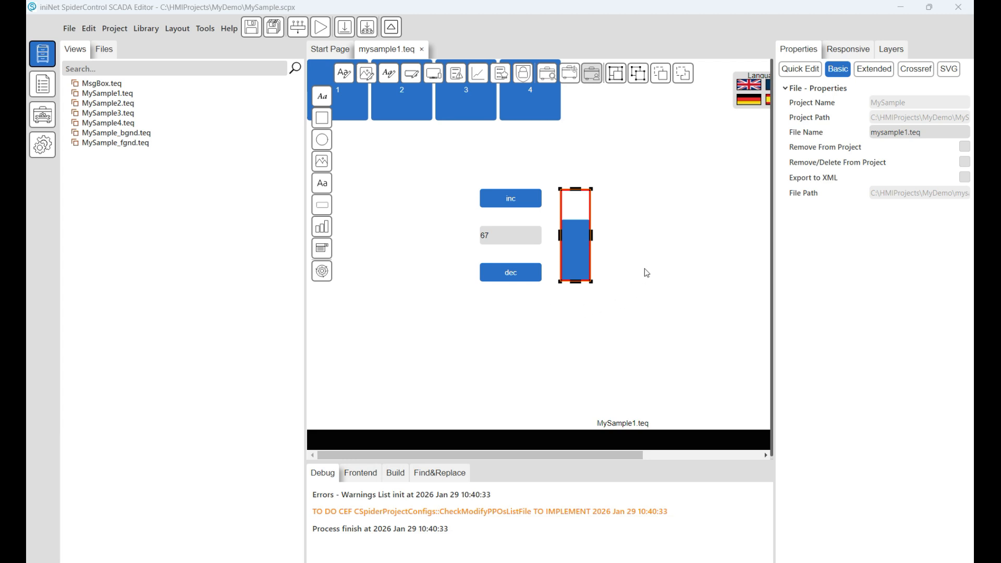
Show the Start Page and look through the project's variables, SVG libraries and settings.
{"action": "left_click", "coordinate": [330, 49]}
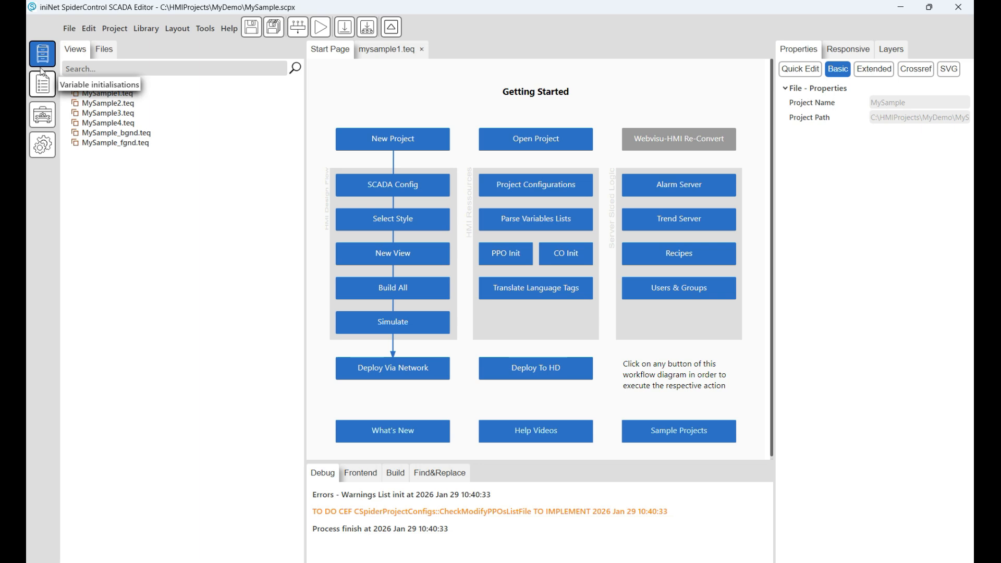
{"action": "left_click", "coordinate": [42, 83]}
{"action": "left_click", "coordinate": [42, 115]}
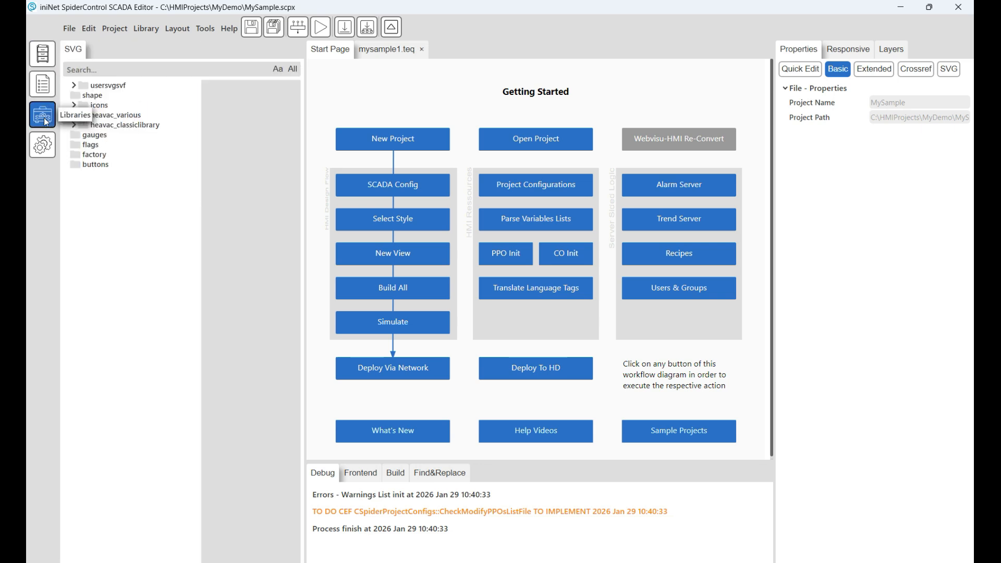
{"action": "left_click", "coordinate": [43, 145]}
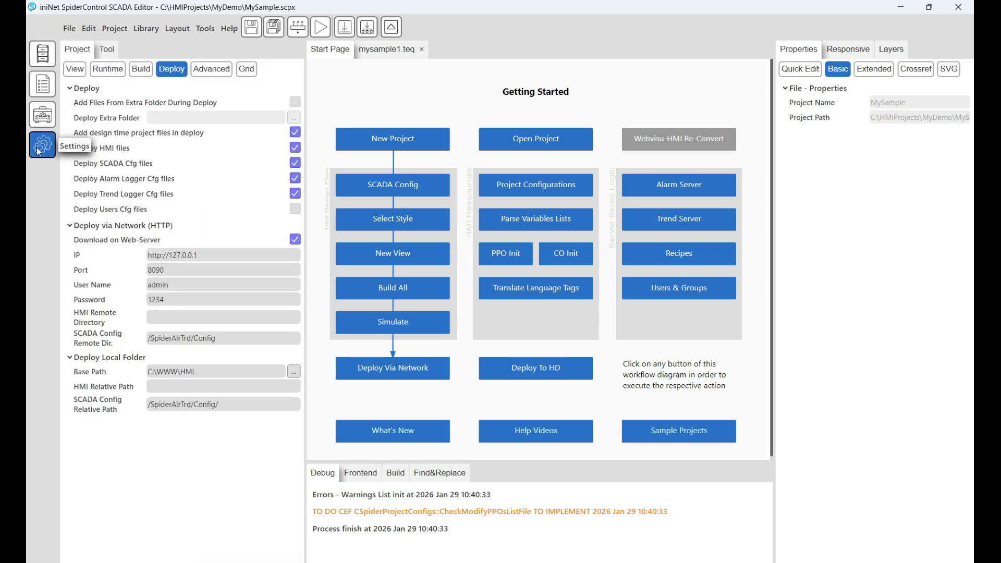
Examine the project's list of views and its list of other files, then return to the views.
{"action": "left_click", "coordinate": [43, 55]}
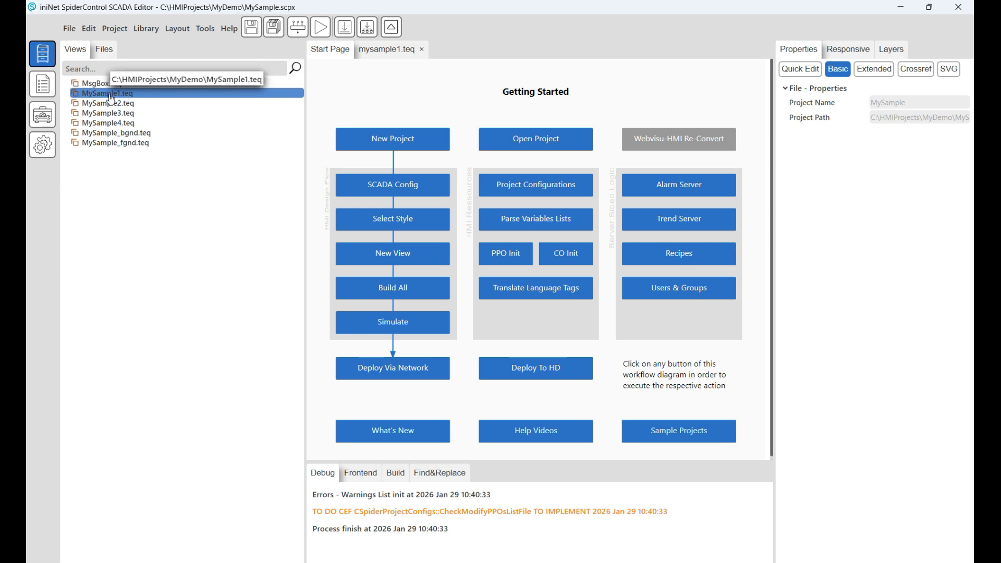
{"action": "left_click", "coordinate": [115, 144]}
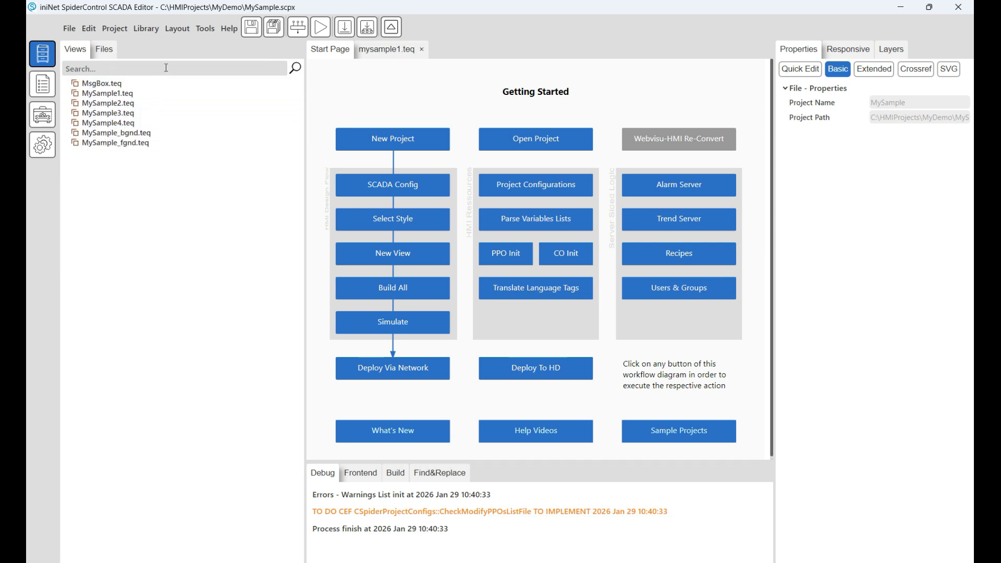
{"action": "left_click", "coordinate": [107, 52]}
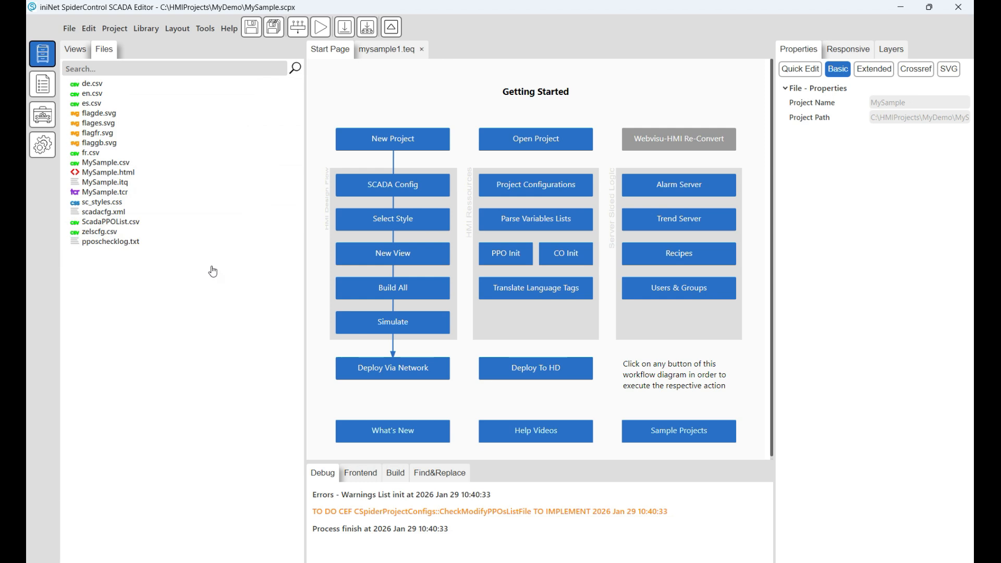
{"action": "left_click", "coordinate": [79, 53]}
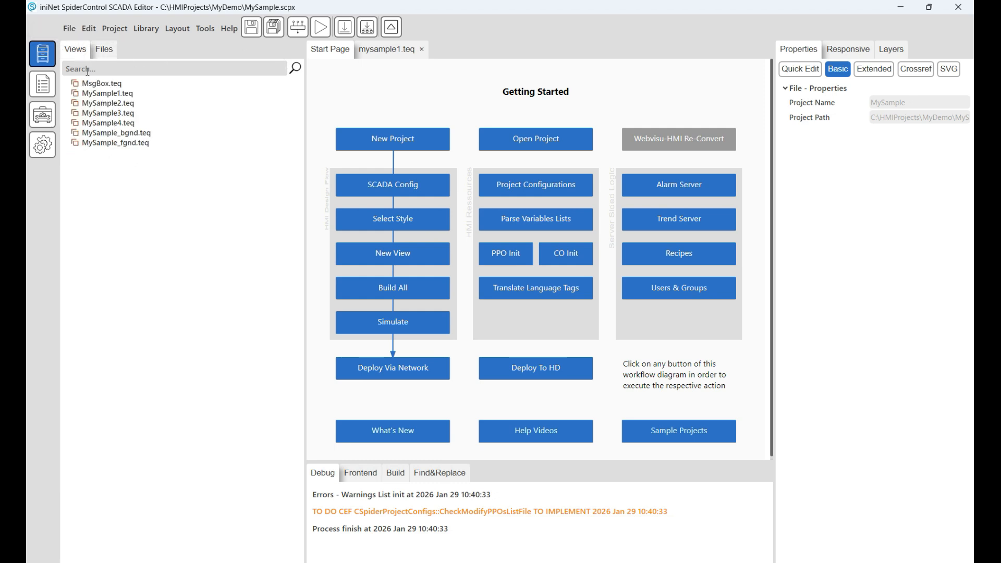
Open the MySample3.teq view for editing and switch between it and mysample1.teq.
{"action": "left_click", "coordinate": [98, 117]}
{"action": "double_click", "coordinate": [98, 117]}
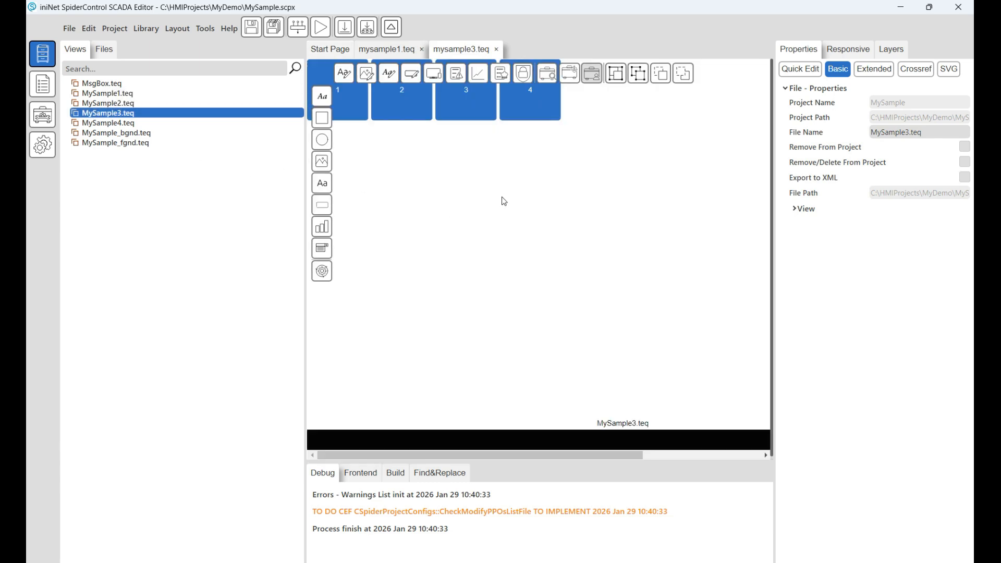
{"action": "left_click", "coordinate": [401, 53]}
{"action": "left_click", "coordinate": [464, 51]}
Examine the project's PPO variables, container variables and PPO structures.
{"action": "left_click", "coordinate": [42, 84]}
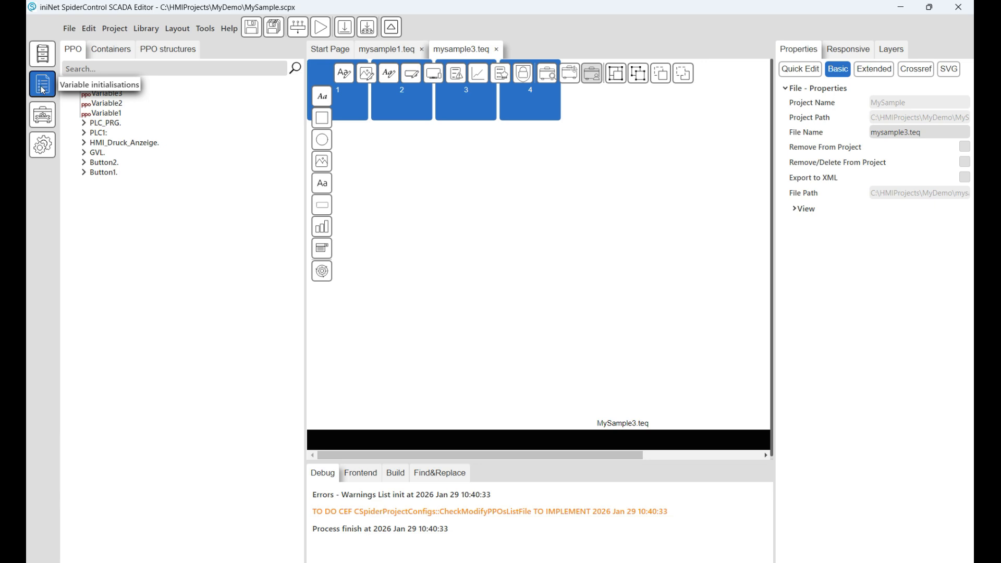
{"action": "left_click", "coordinate": [197, 134]}
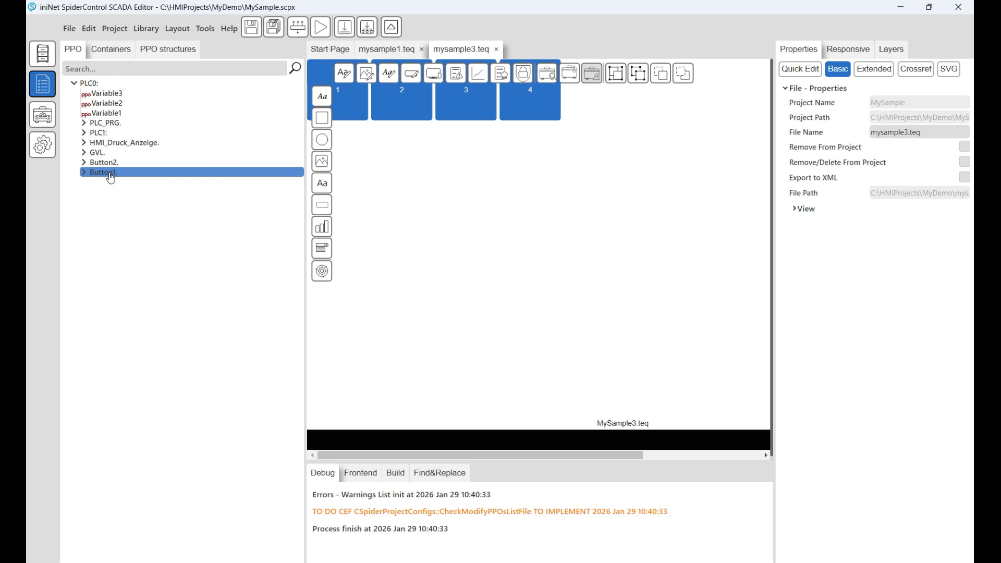
{"action": "left_click", "coordinate": [118, 52]}
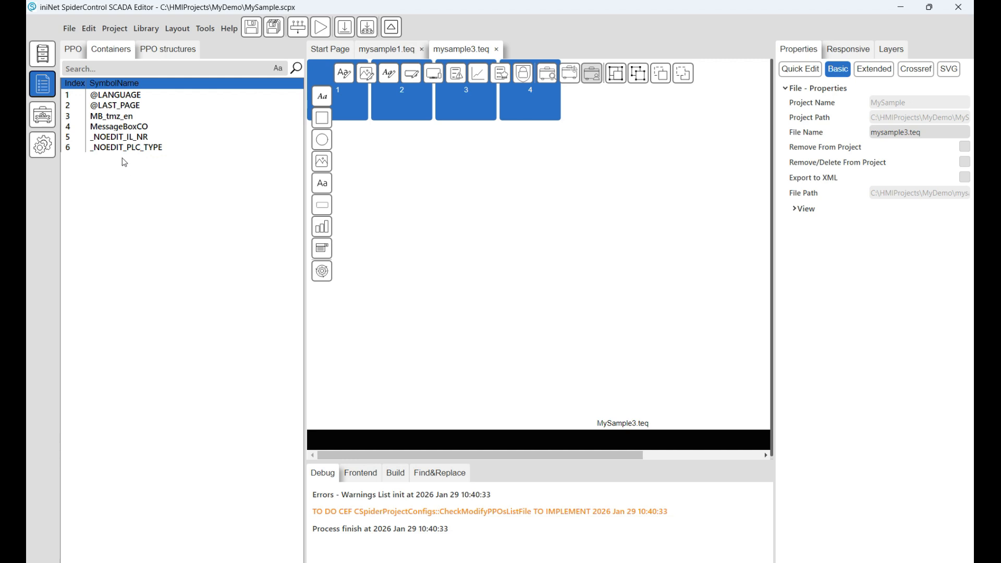
{"action": "left_click_drag", "start_coordinate": [125, 151], "coordinate": [213, 205]}
{"action": "left_click", "coordinate": [73, 49]}
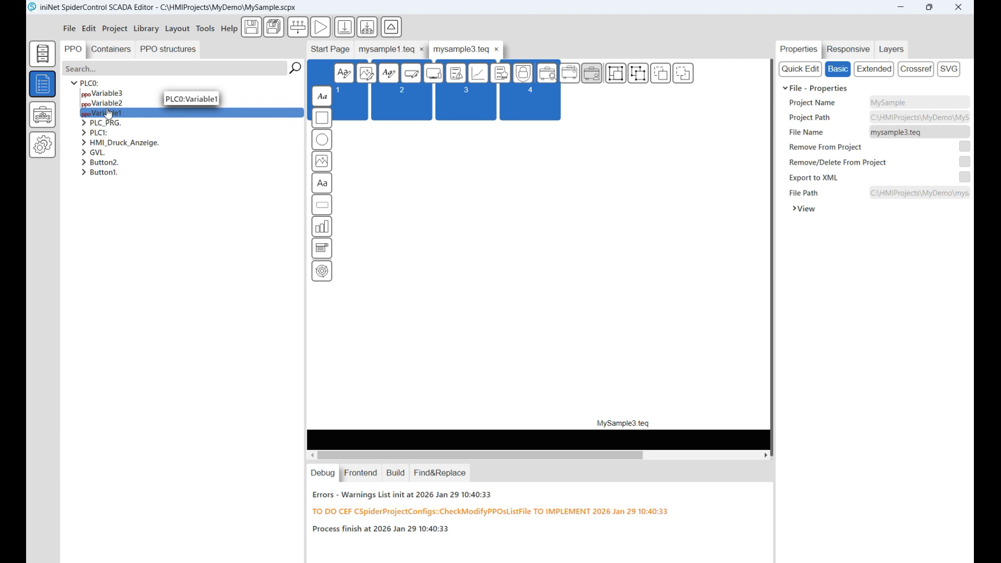
{"action": "left_click", "coordinate": [108, 53]}
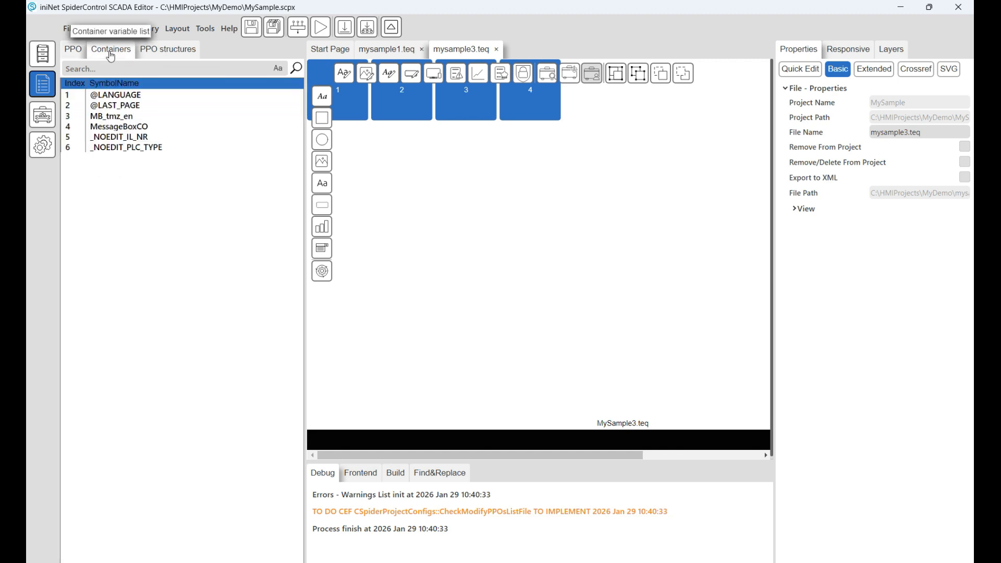
{"action": "left_click", "coordinate": [160, 52]}
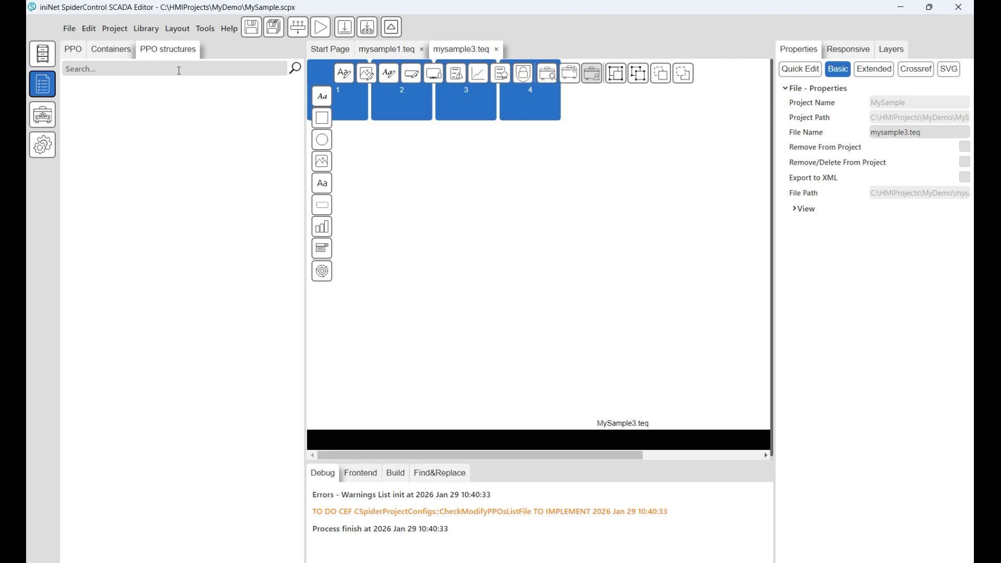
Expand Button2 in the PPO variable list and compare its members with the PPO structures list.
{"action": "left_click", "coordinate": [73, 49]}
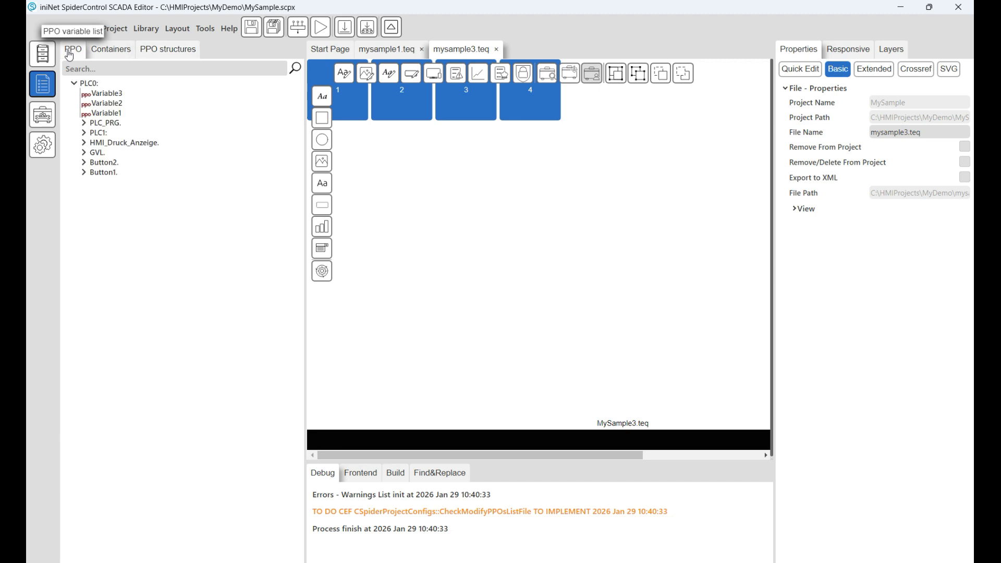
{"action": "left_click", "coordinate": [104, 142]}
{"action": "left_click", "coordinate": [86, 162]}
{"action": "left_click", "coordinate": [84, 162]}
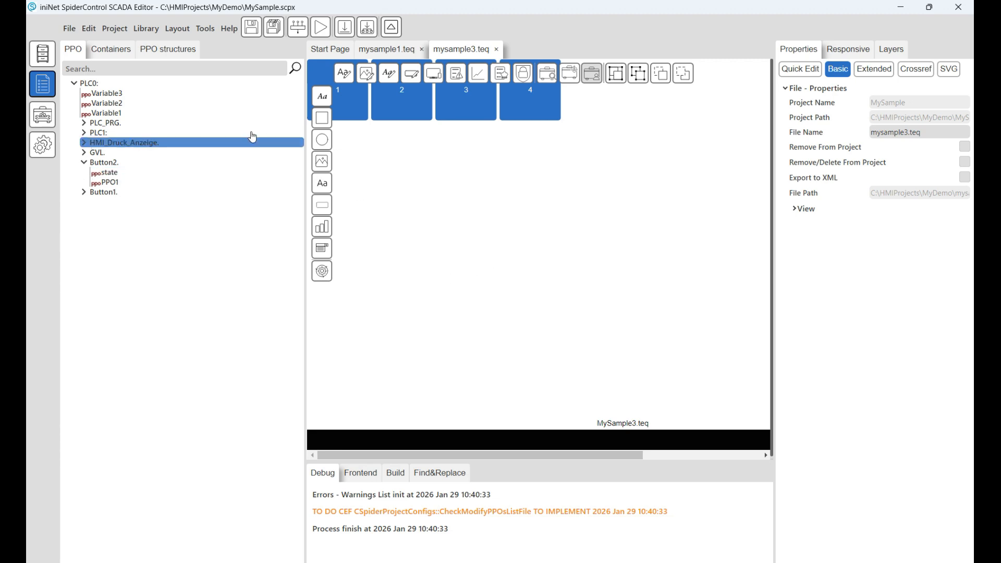
{"action": "left_click", "coordinate": [177, 52]}
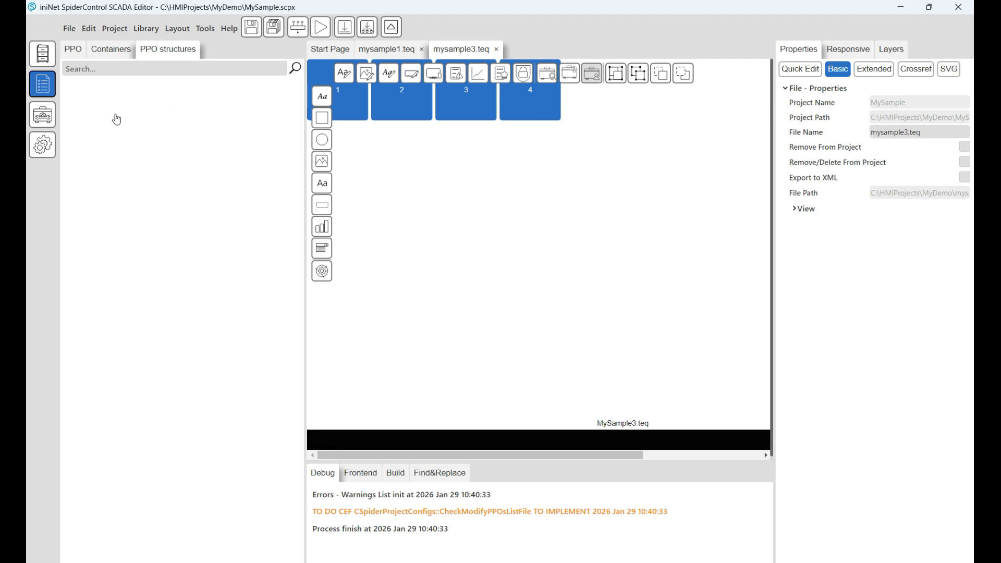
{"action": "left_click", "coordinate": [76, 53]}
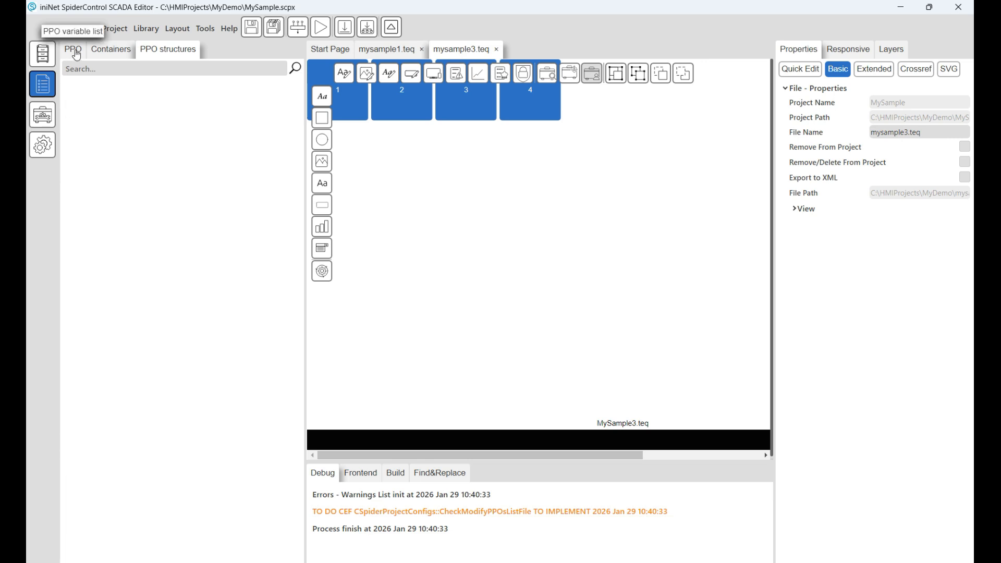
{"action": "left_click", "coordinate": [73, 85]}
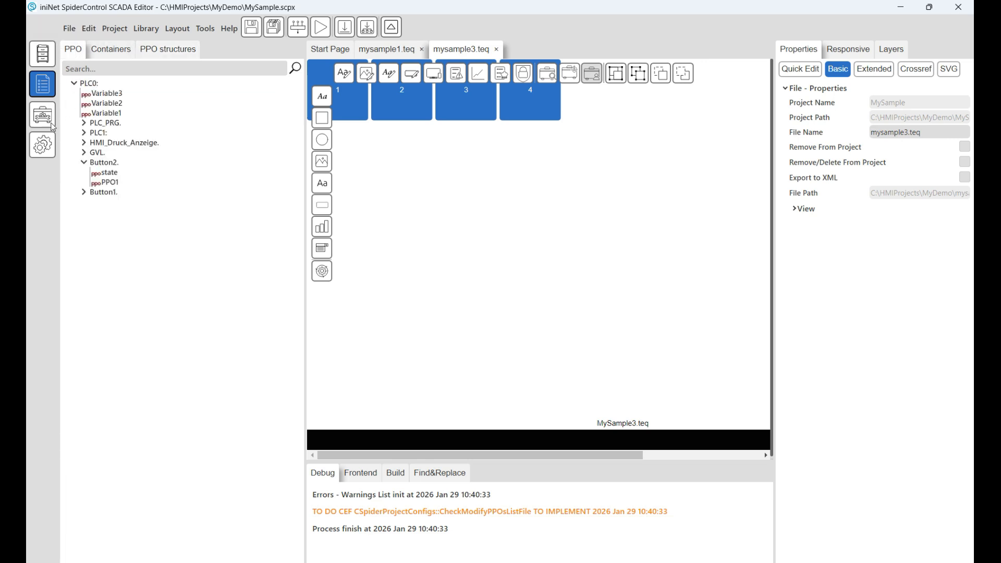
Browse the Black, Color and White icon folders of the SVG library.
{"action": "left_click", "coordinate": [42, 116]}
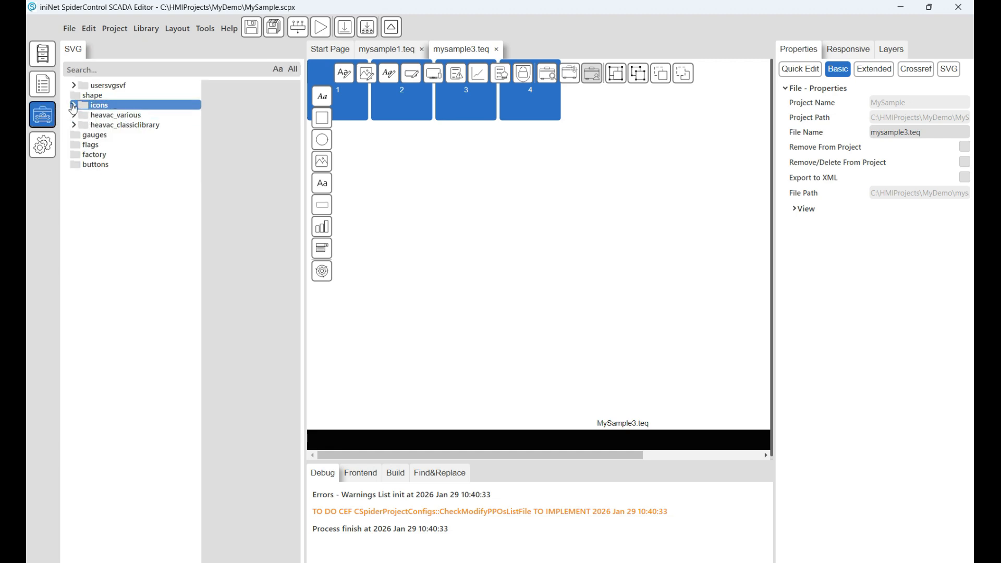
{"action": "left_click", "coordinate": [73, 105]}
{"action": "left_click", "coordinate": [101, 118]}
{"action": "left_click", "coordinate": [102, 125]}
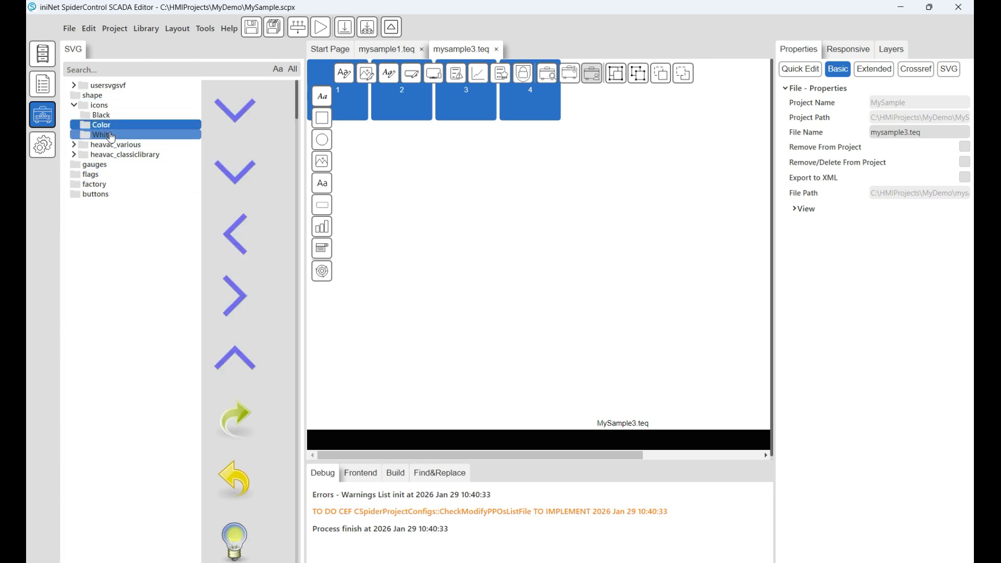
{"action": "left_click", "coordinate": [108, 135]}
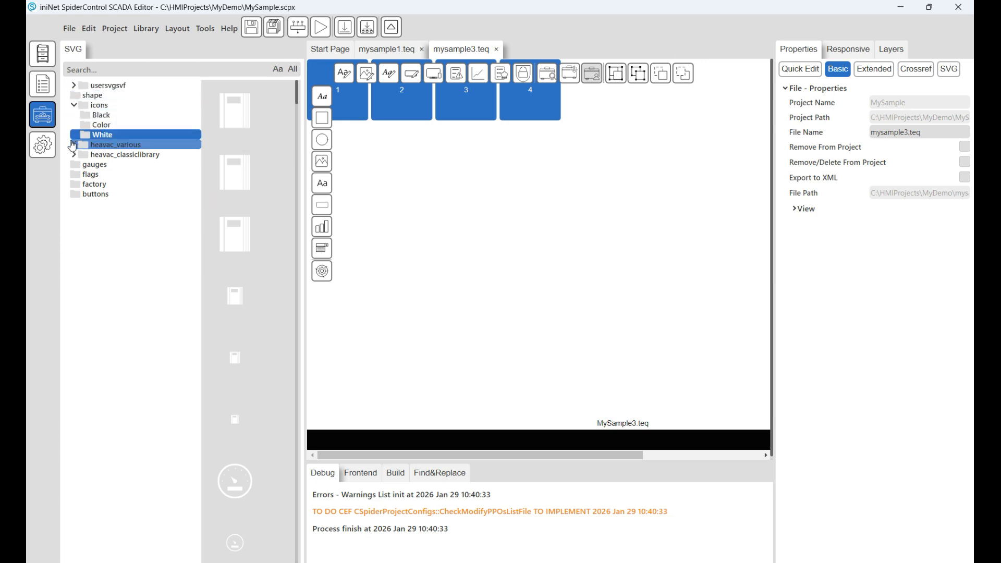
Review the project's new-view defaults and set the runtime update period SC_Period to 200 ms.
{"action": "left_click", "coordinate": [44, 152]}
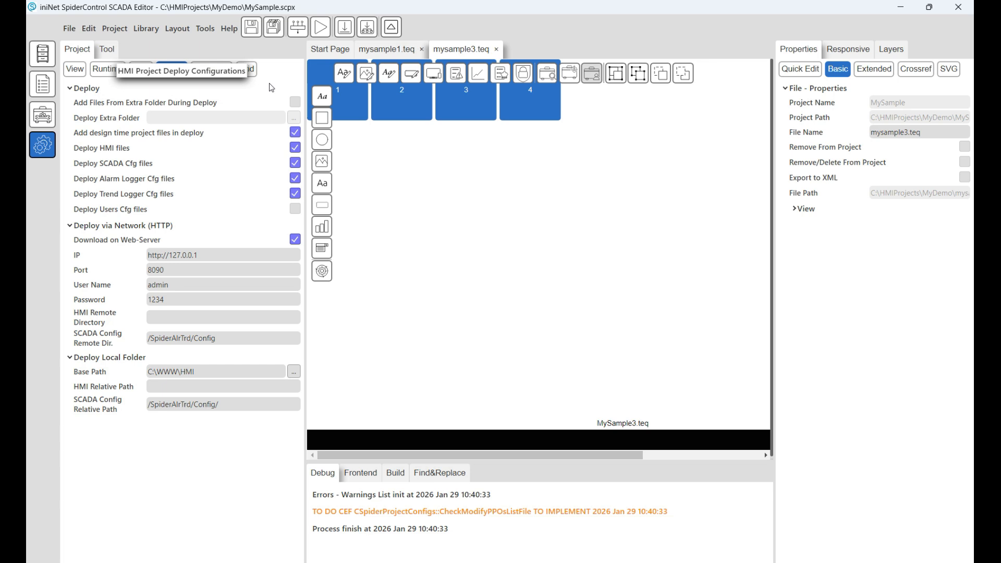
{"action": "left_click", "coordinate": [81, 72]}
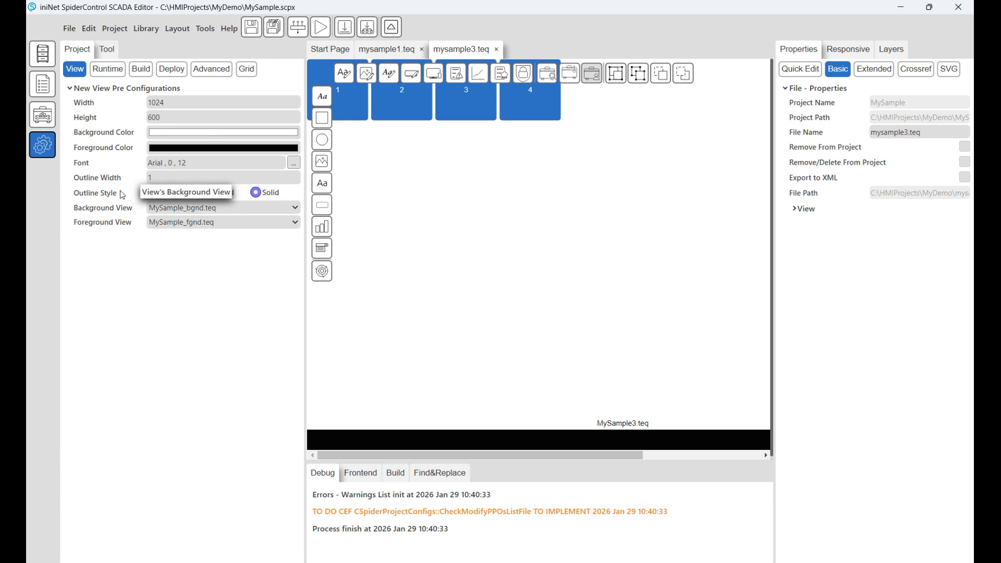
{"action": "left_click", "coordinate": [111, 72]}
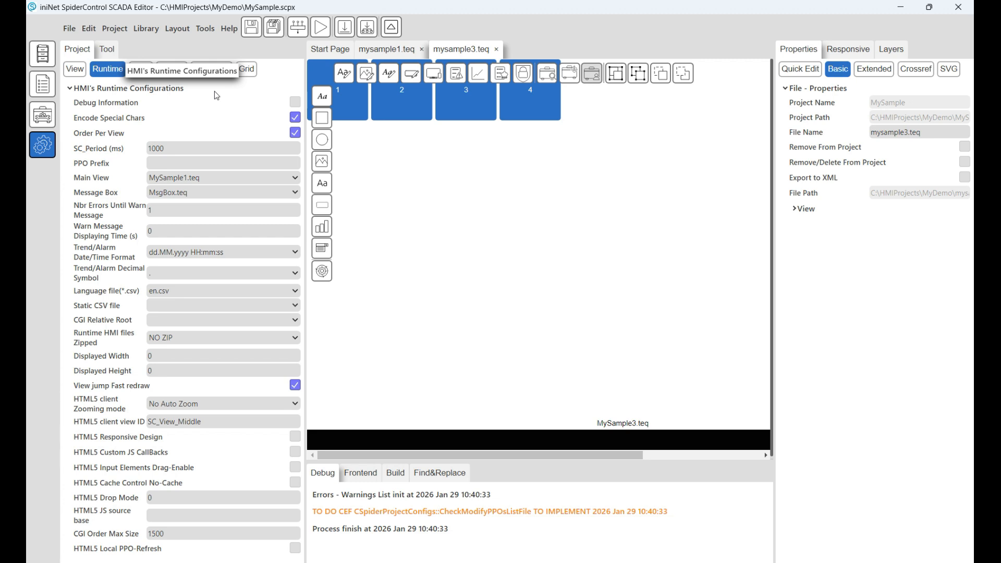
{"action": "left_click", "coordinate": [223, 151]}
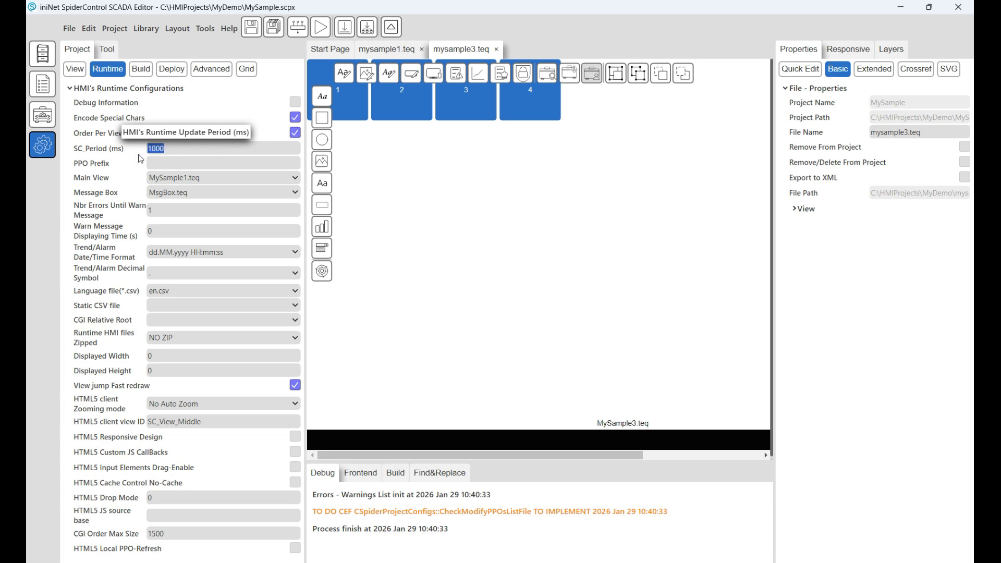
{"action": "type", "text": "200"}
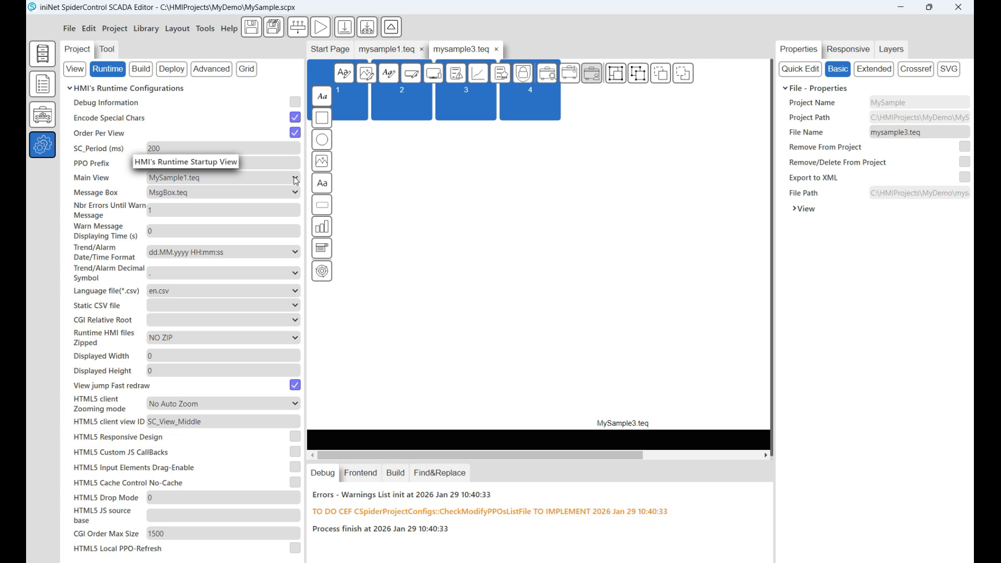
Check the project's views against the runtime settings and review the build and deploy configurations.
{"action": "left_click", "coordinate": [54, 55]}
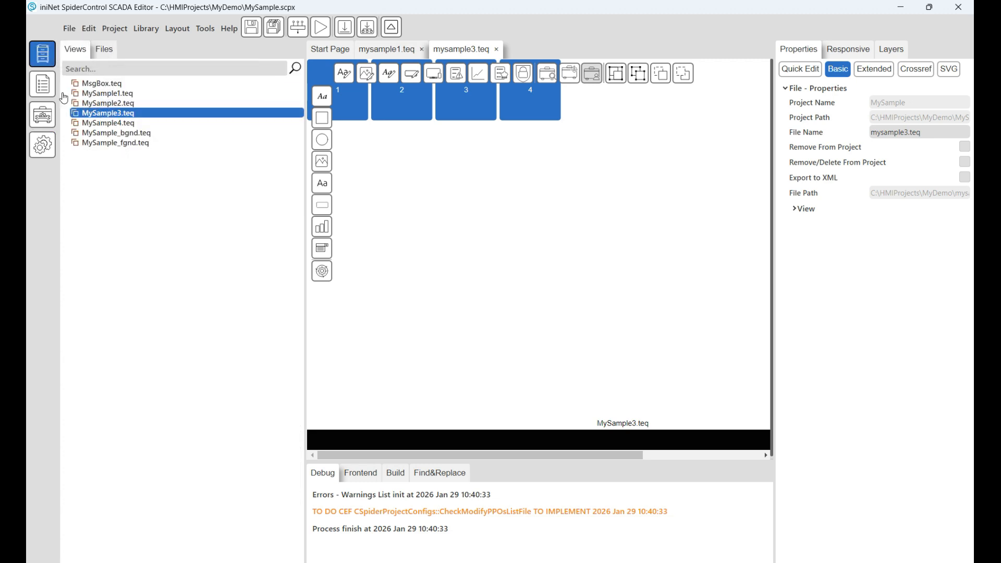
{"action": "left_click", "coordinate": [41, 150]}
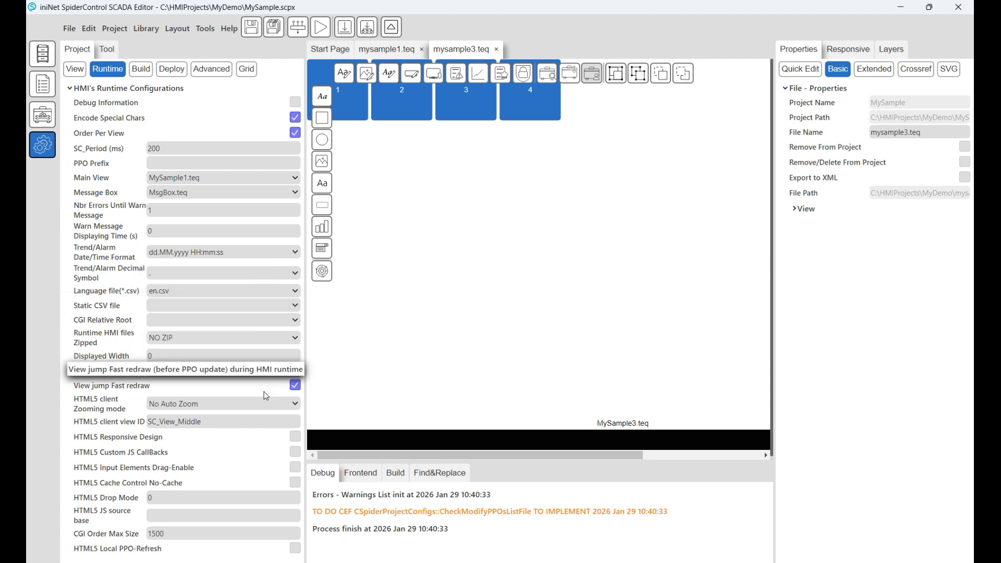
{"action": "left_click", "coordinate": [143, 70]}
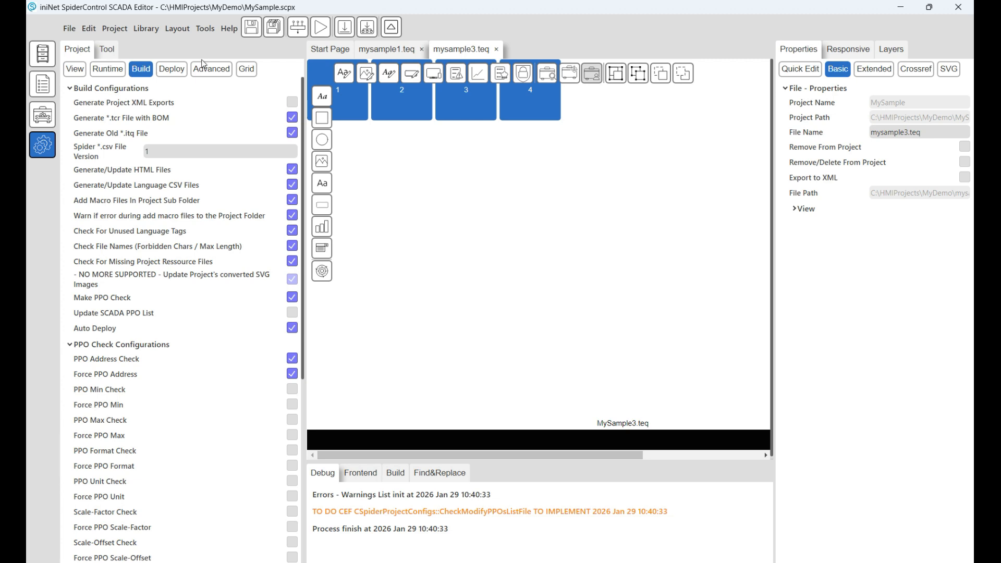
{"action": "left_click", "coordinate": [176, 73]}
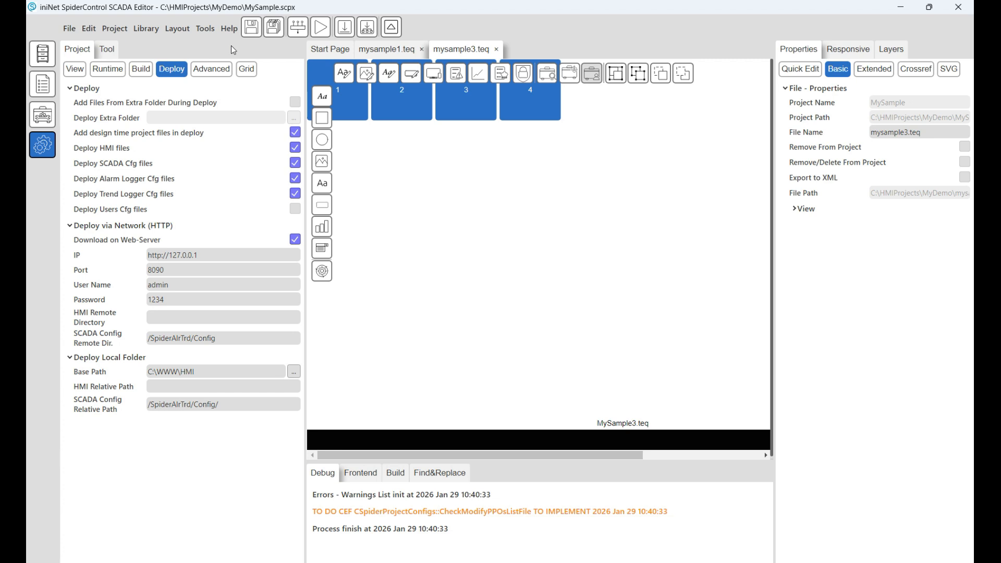
Examine the advanced project configurations, including the available project types, and the grid settings.
{"action": "left_click", "coordinate": [214, 71]}
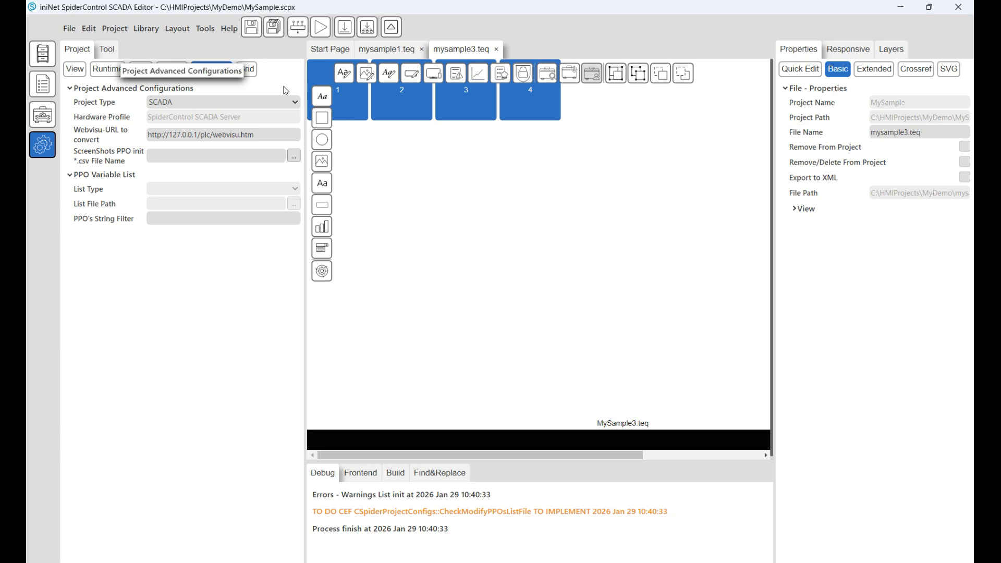
{"action": "left_click", "coordinate": [295, 102]}
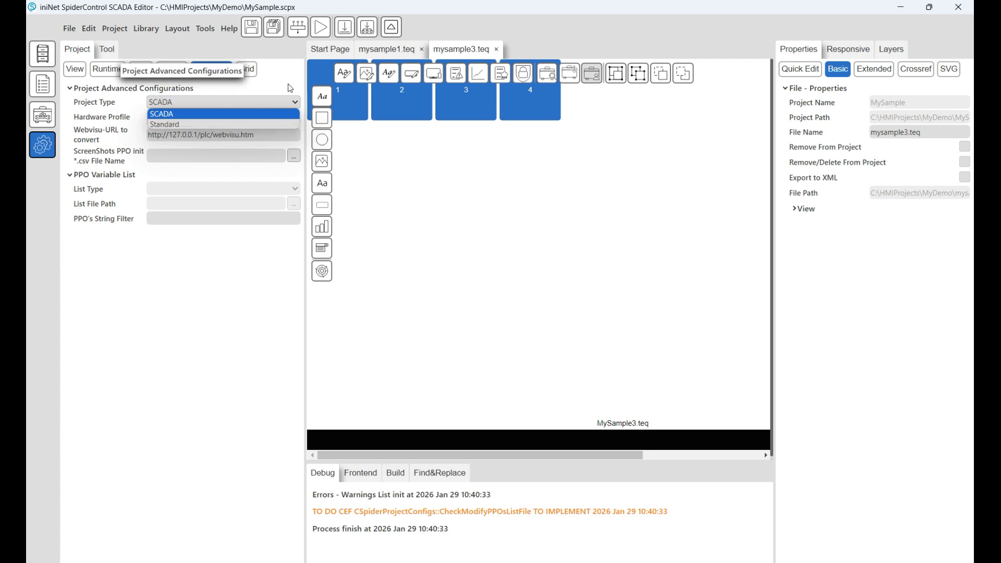
{"action": "left_click", "coordinate": [295, 102]}
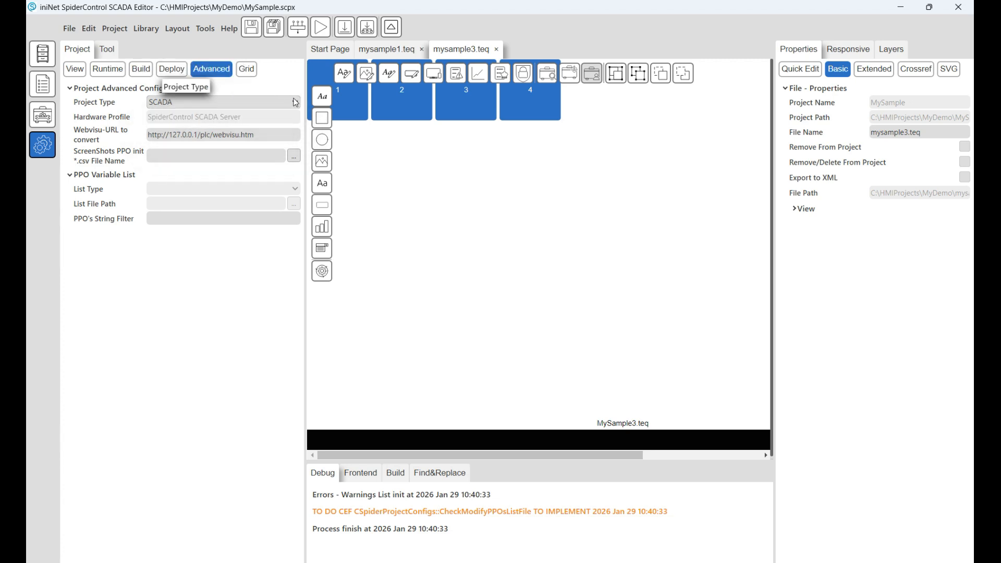
{"action": "left_click", "coordinate": [245, 69]}
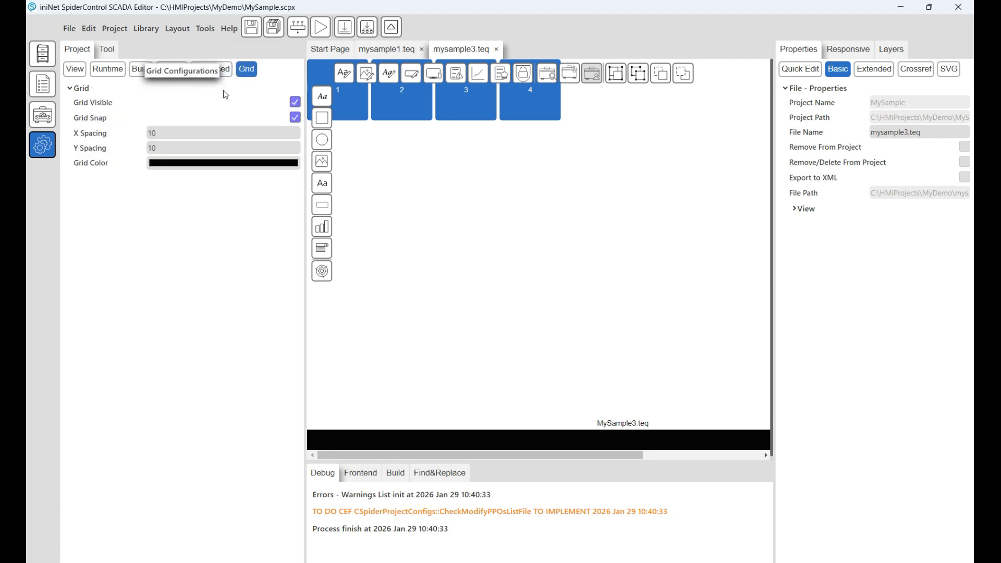
Reopen the HMI runtime configurations and look through the available editing, project, library and layout commands.
{"action": "left_click", "coordinate": [108, 72]}
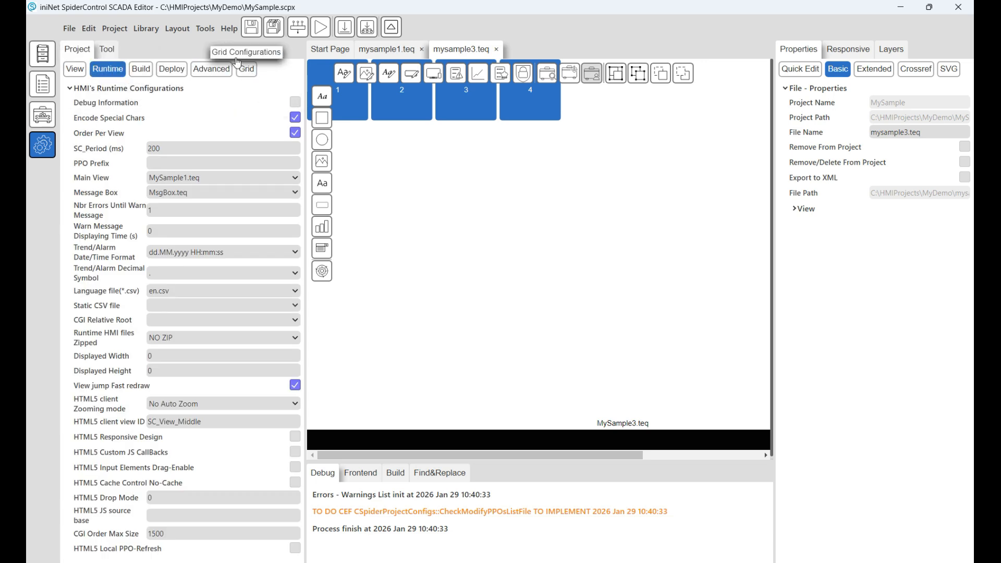
{"action": "left_click", "coordinate": [72, 29]}
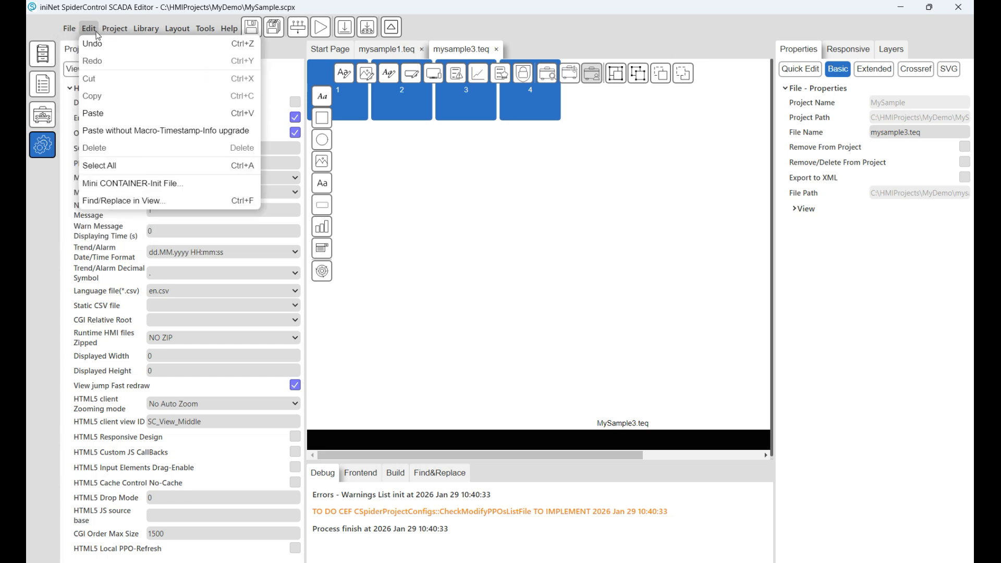
{"action": "mouse_move", "coordinate": [117, 35]}
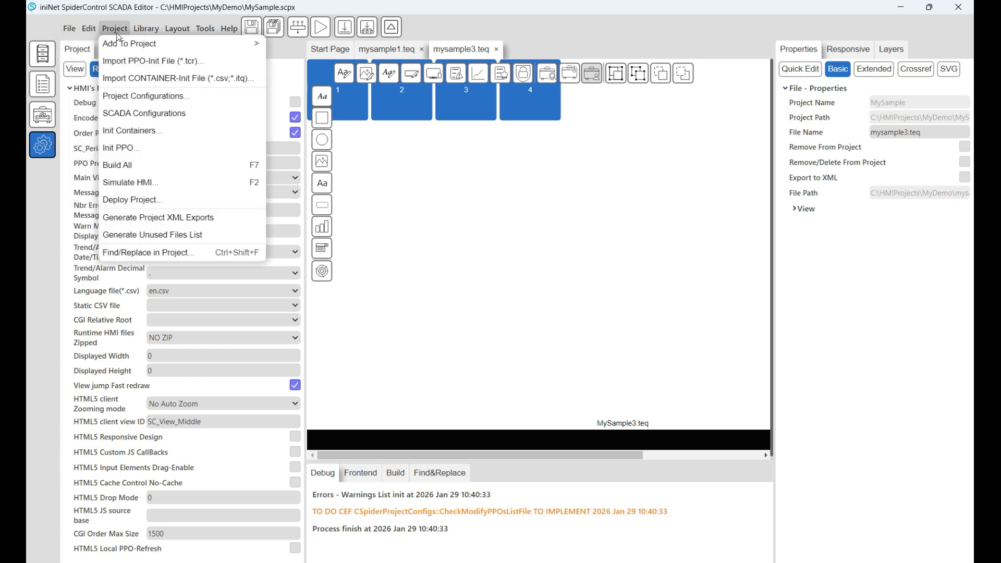
{"action": "left_click", "coordinate": [149, 28]}
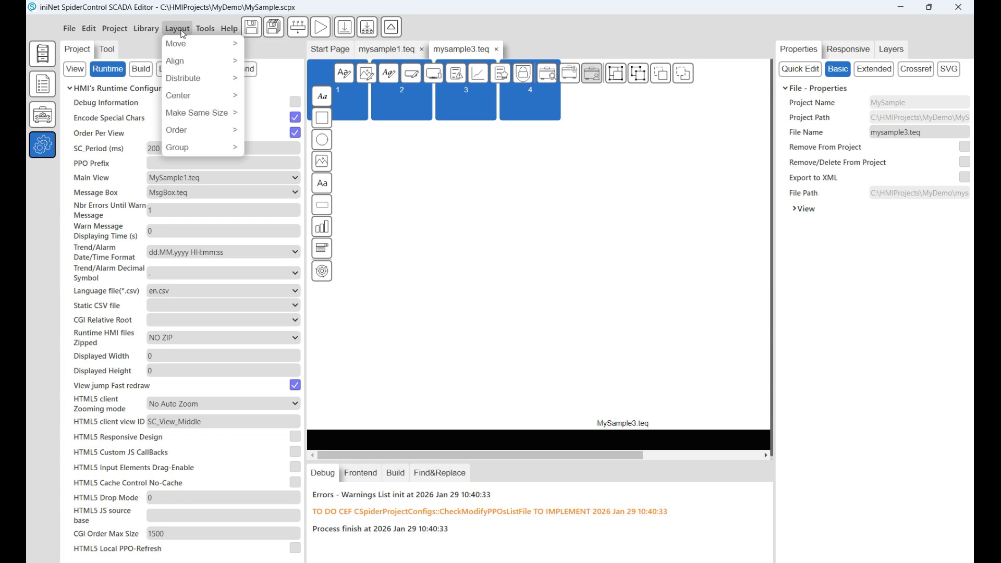
{"action": "mouse_move", "coordinate": [207, 30]}
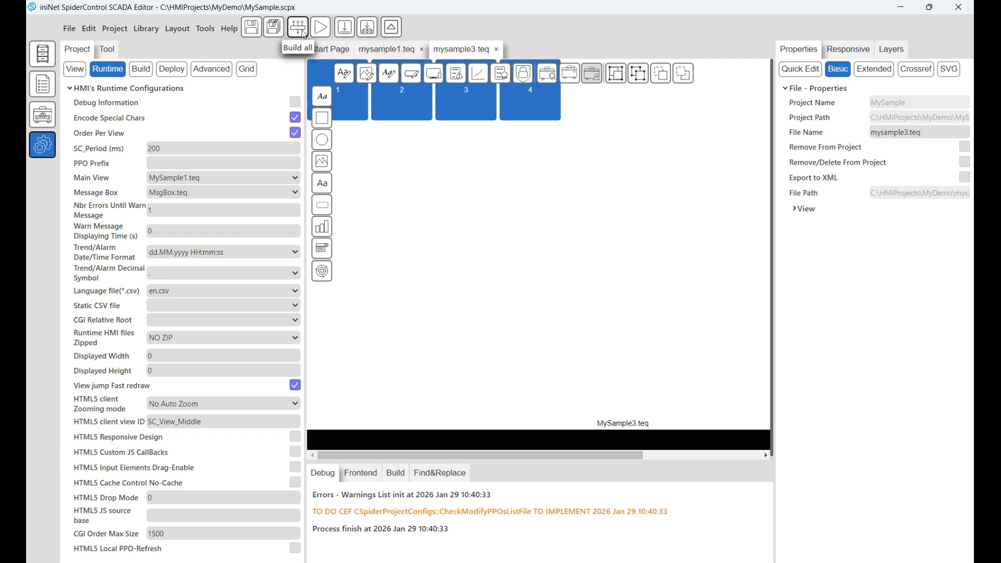
Toggle the toolbars in the mysample3.teq view off and back on.
{"action": "left_click", "coordinate": [394, 27]}
{"action": "left_click", "coordinate": [395, 27]}
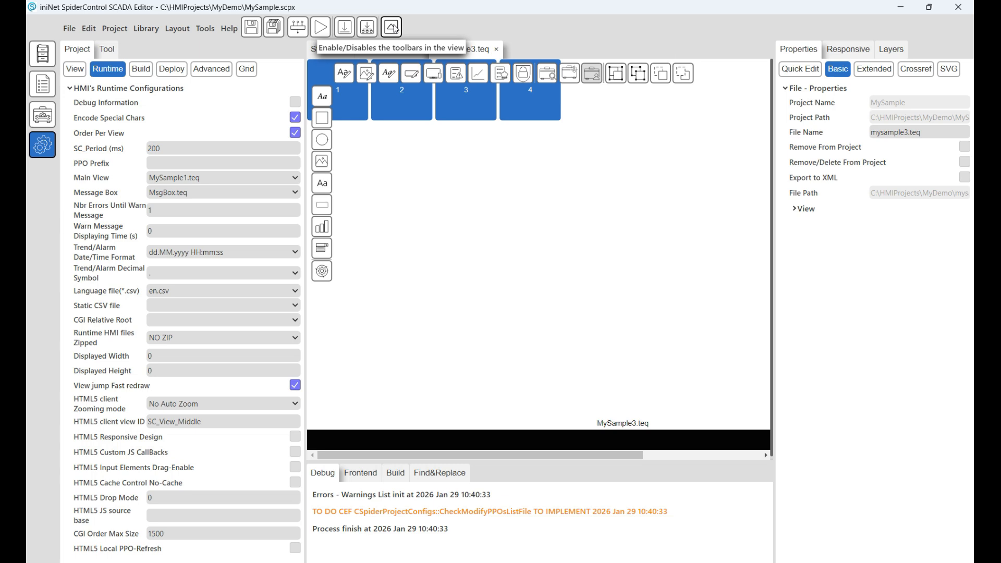
{"action": "left_click", "coordinate": [395, 28]}
{"action": "left_click", "coordinate": [395, 28]}
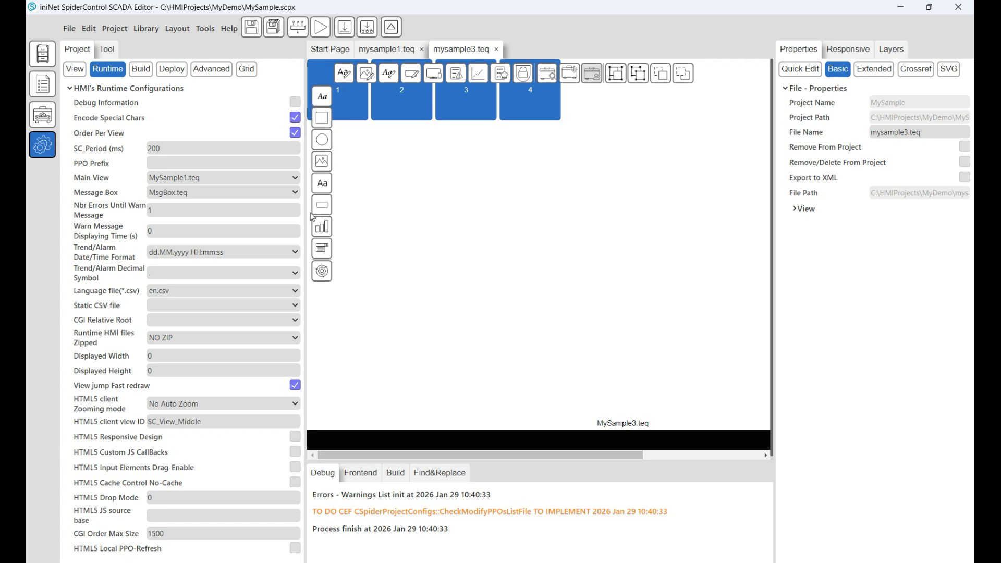
Place a vertical bar graph in the mysample3.teq view, below the numbered blue boxes.
{"action": "left_click_drag", "start_coordinate": [322, 230], "coordinate": [438, 232]}
{"action": "left_click_drag", "start_coordinate": [464, 277], "coordinate": [430, 236]}
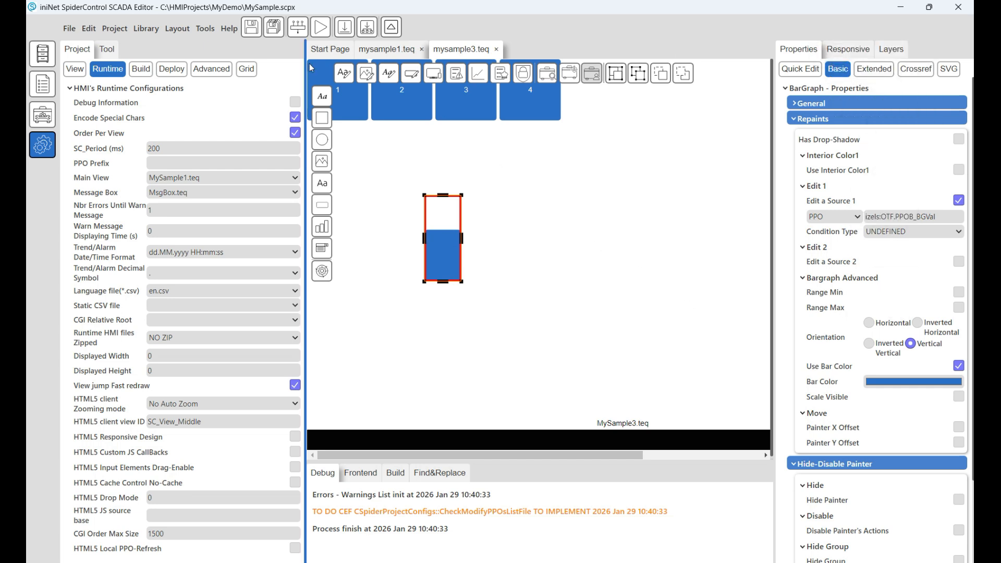
Insert the EditBox with DropShadow macro and place it to the right of the bar graph.
{"action": "left_click", "coordinate": [346, 75]}
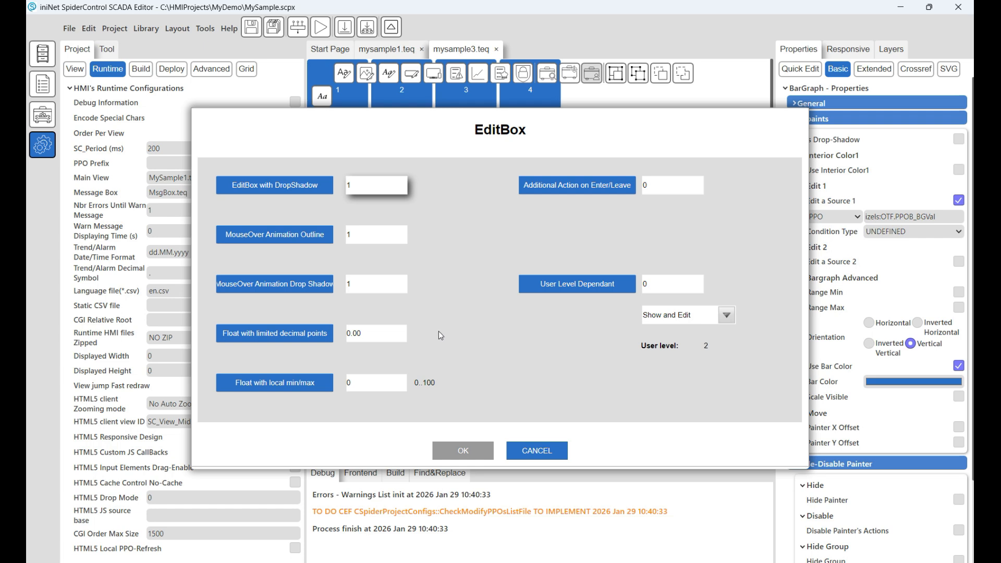
{"action": "left_click", "coordinate": [289, 333]}
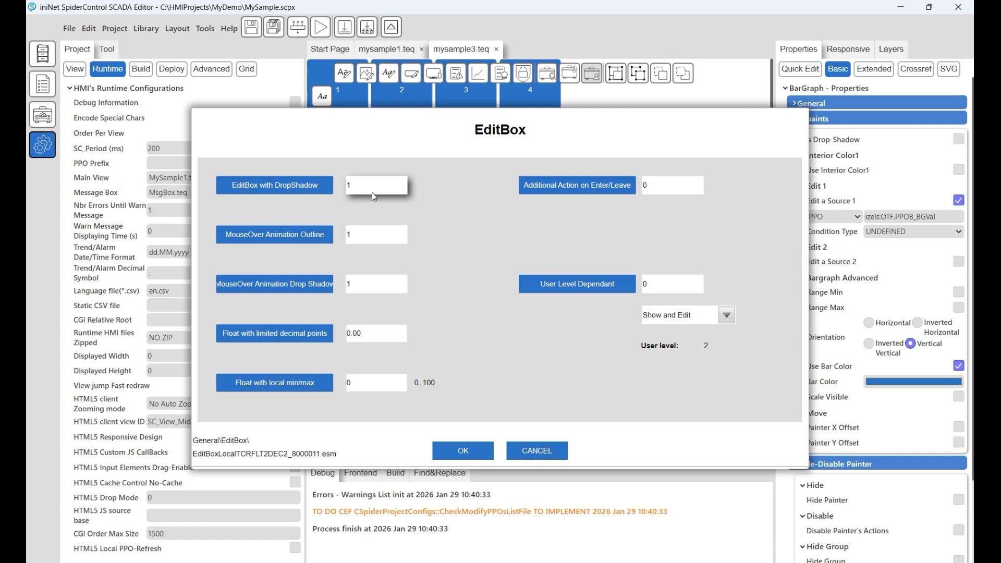
{"action": "left_click", "coordinate": [308, 186]}
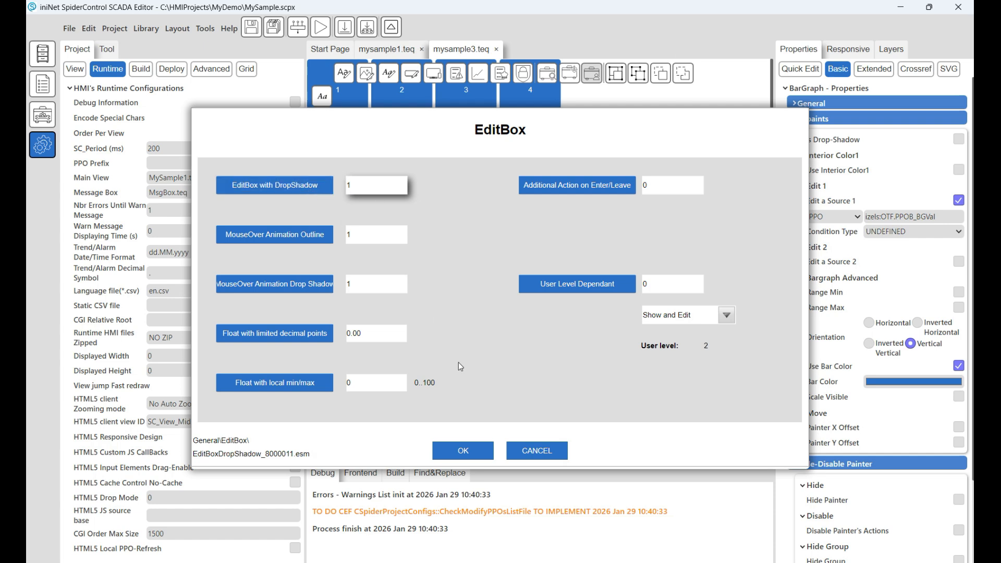
{"action": "left_click", "coordinate": [463, 451]}
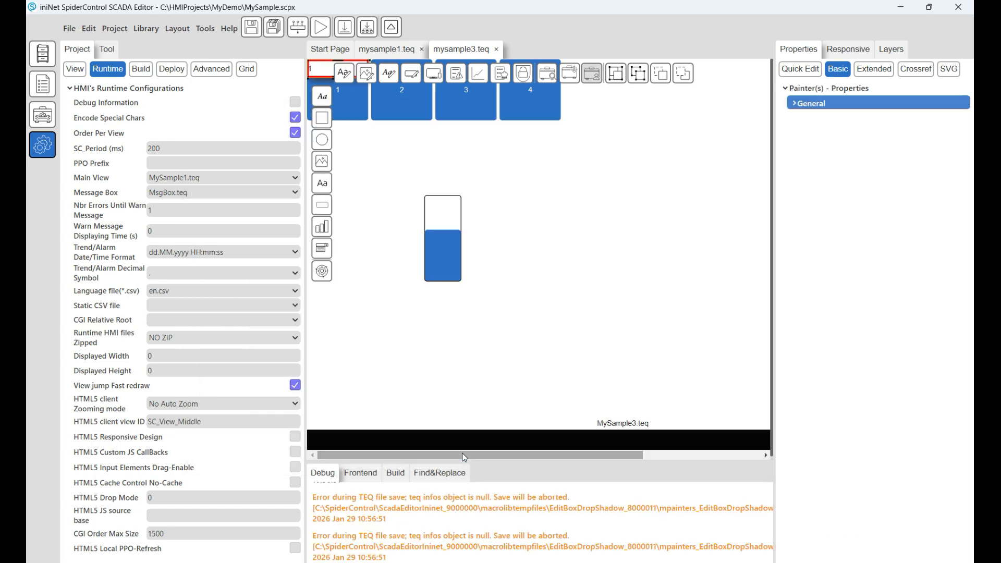
{"action": "left_click_drag", "start_coordinate": [325, 68], "coordinate": [572, 194]}
{"action": "left_click", "coordinate": [569, 217]}
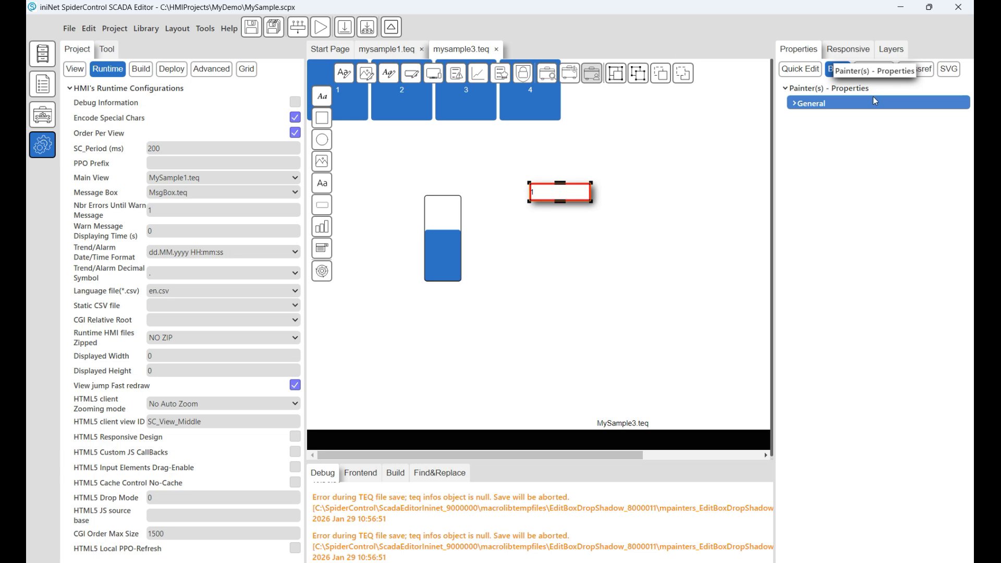
{"action": "left_click_drag", "start_coordinate": [569, 192], "coordinate": [556, 205]}
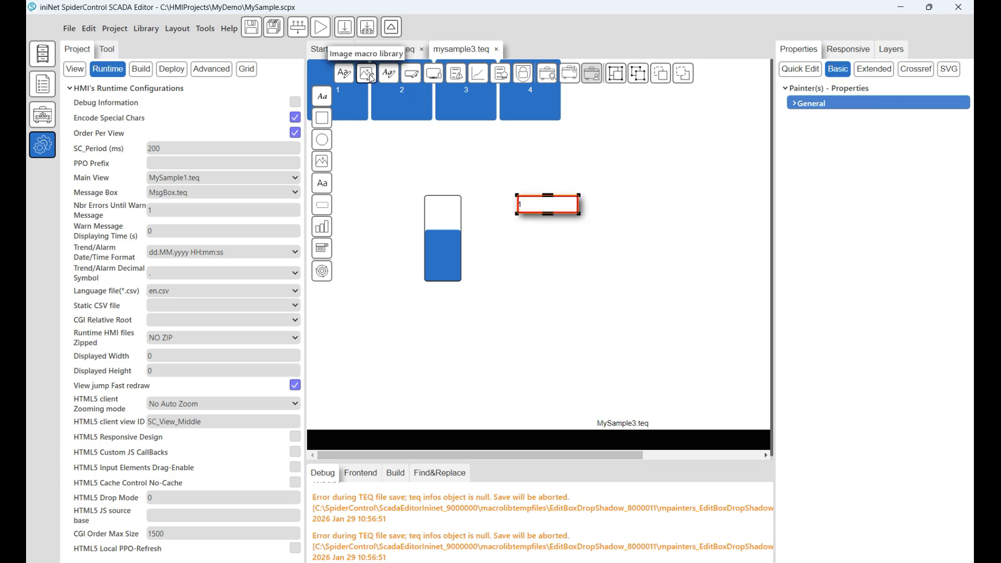
Preview the Image macro library, trying the Image Shine Through colour sliders, and close it without inserting anything.
{"action": "left_click", "coordinate": [371, 78]}
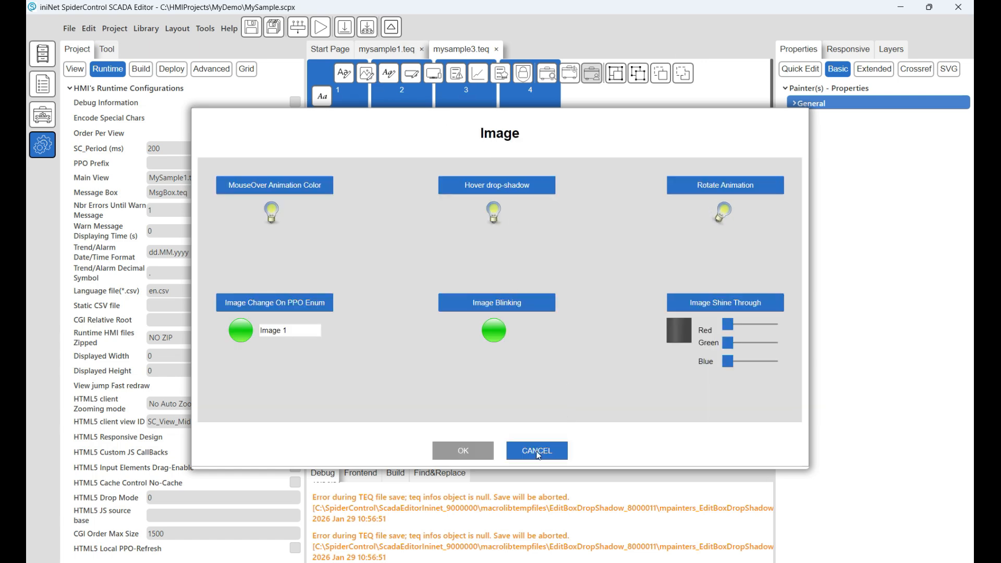
{"action": "left_click_drag", "start_coordinate": [729, 342], "coordinate": [741, 324]}
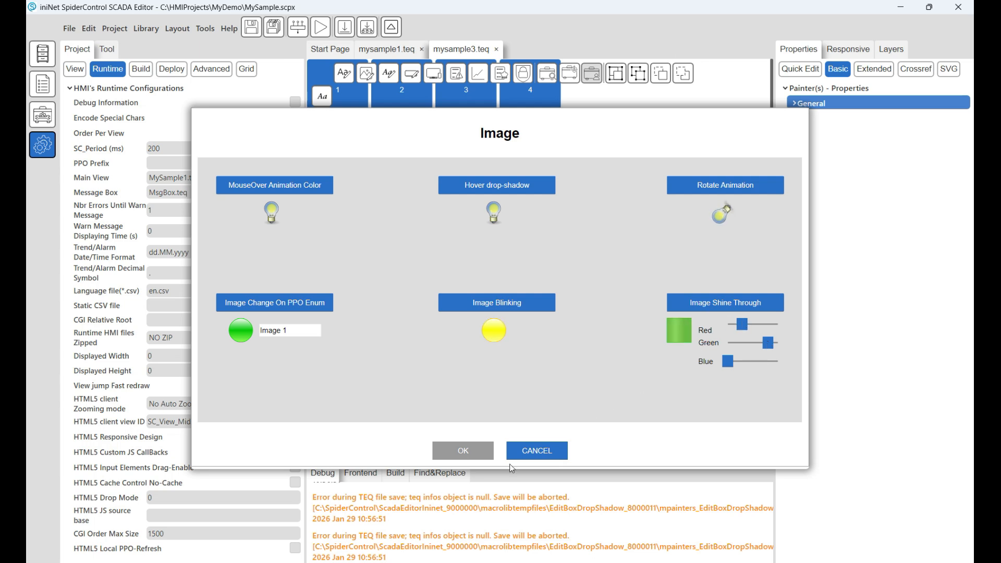
{"action": "left_click", "coordinate": [534, 452]}
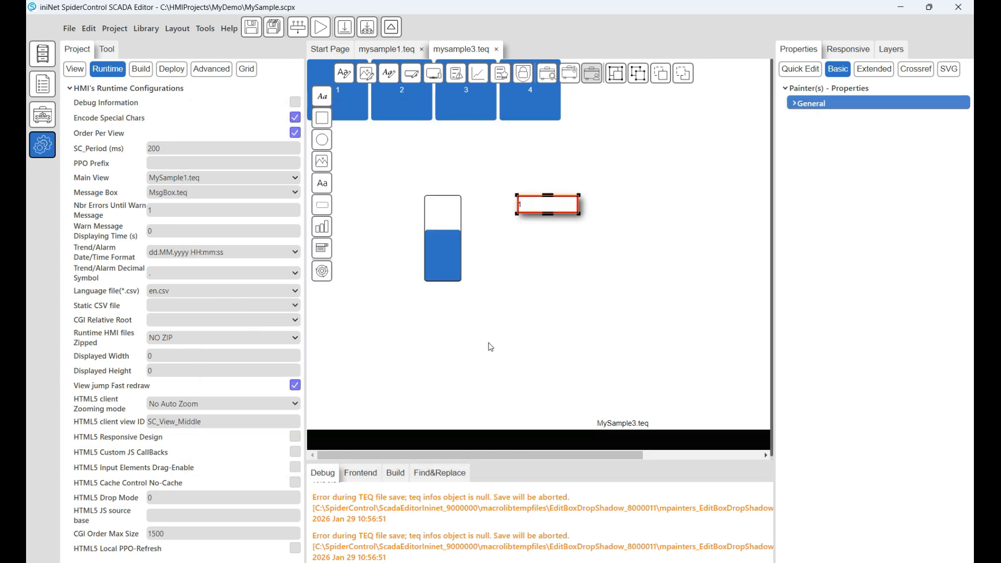
Look through the Buttons macros and the macrolib folder of macro files without inserting anything.
{"action": "left_click", "coordinate": [413, 75]}
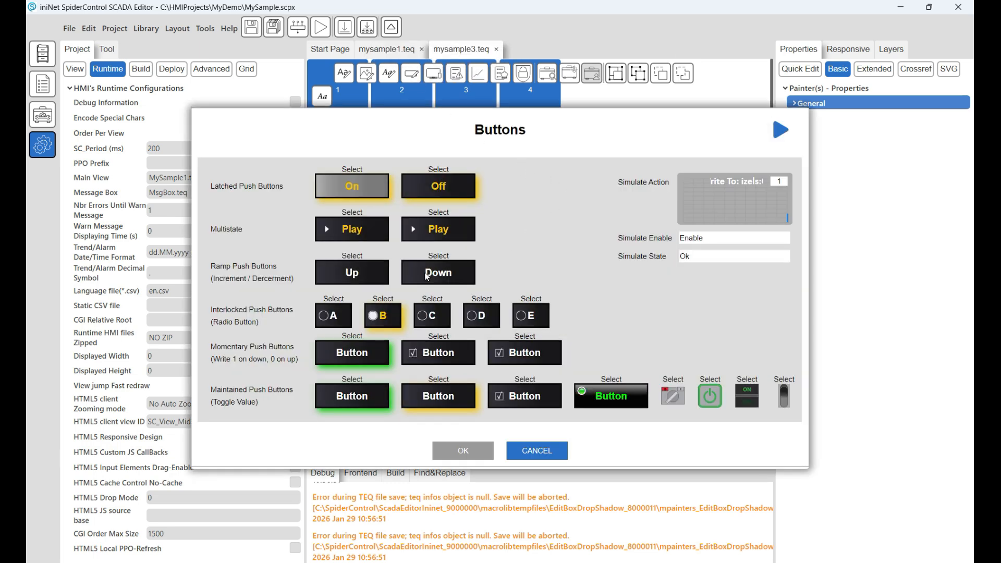
{"action": "left_click", "coordinate": [535, 450]}
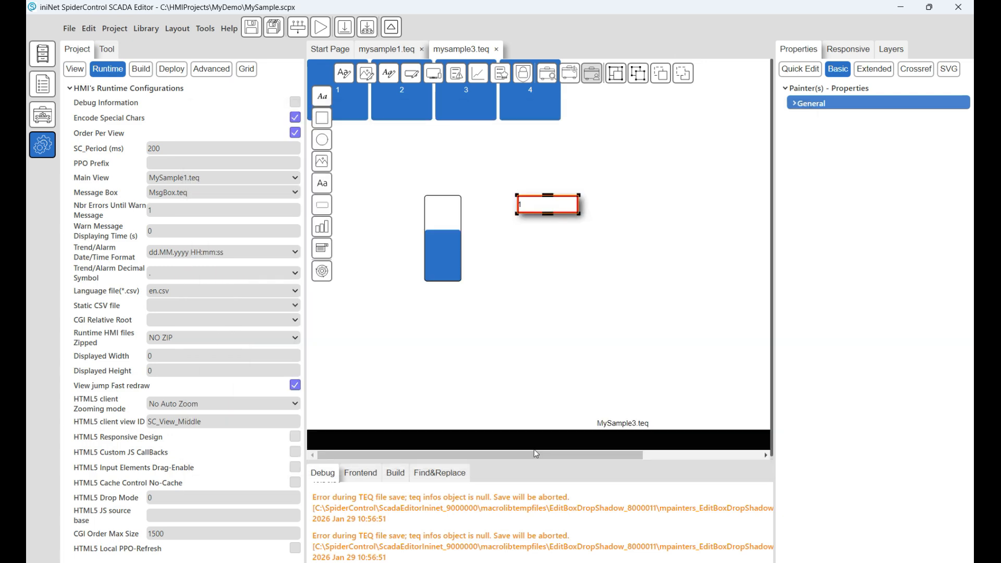
{"action": "left_click", "coordinate": [570, 74]}
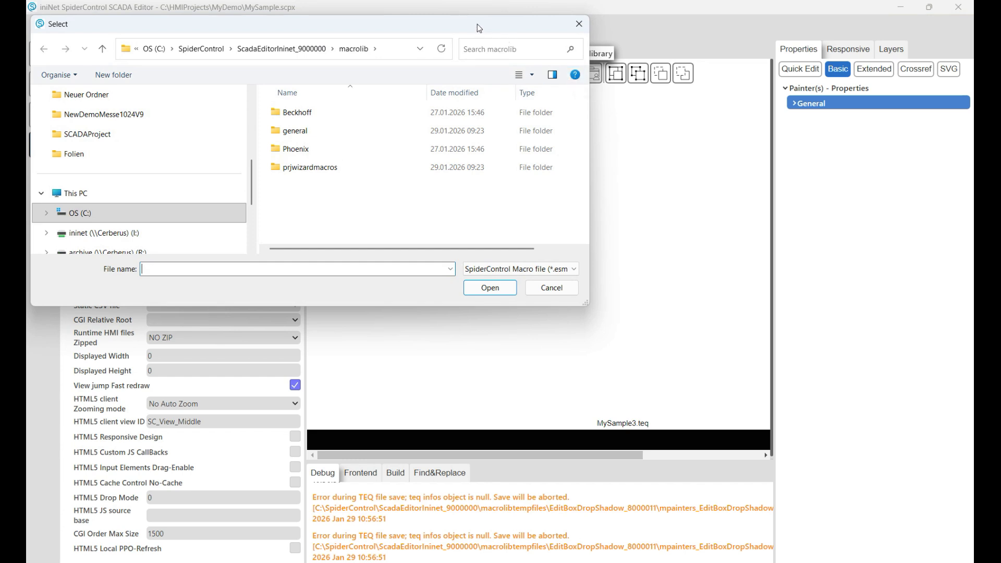
{"action": "left_click_drag", "start_coordinate": [477, 25], "coordinate": [505, 39]}
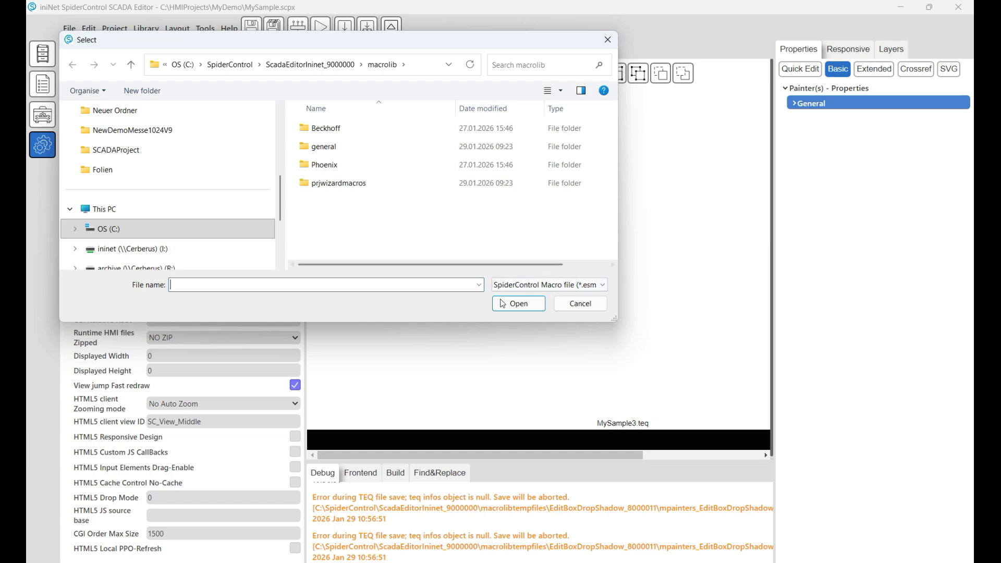
{"action": "left_click", "coordinate": [577, 304]}
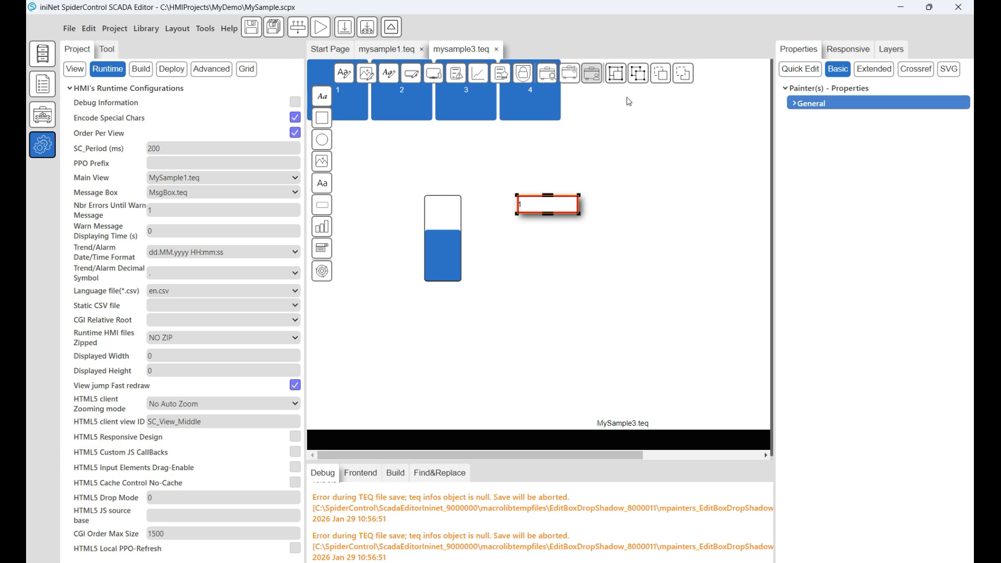
Temporarily group the bar graph and edit box to shift both slightly up and to the right.
{"action": "mouse_move", "coordinate": [370, 172]}
{"action": "left_mouse_down"}
{"action": "mouse_move", "coordinate": [473, 241]}
{"action": "mouse_move", "coordinate": [634, 304]}
{"action": "left_mouse_up"}
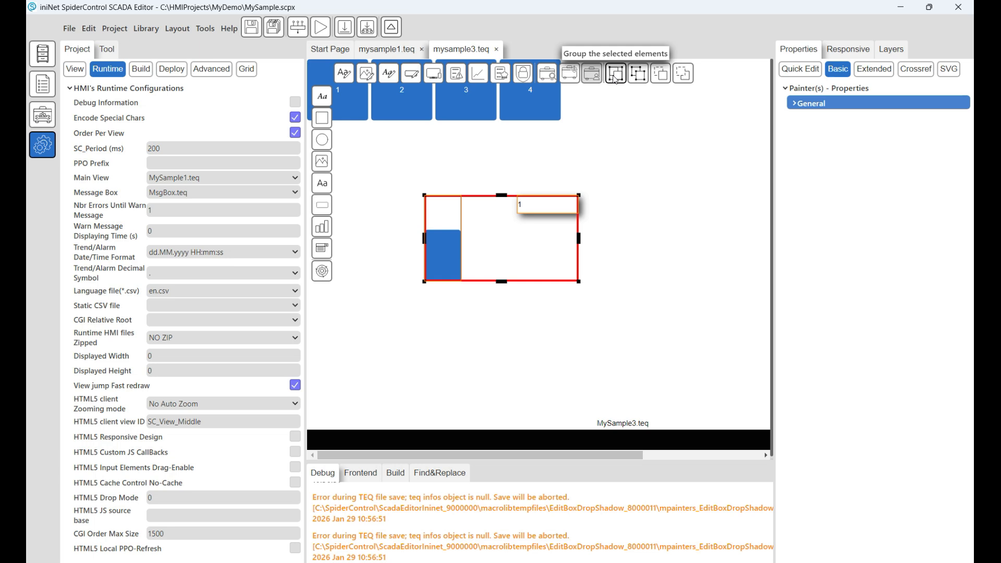
{"action": "left_click", "coordinate": [559, 134]}
{"action": "mouse_move", "coordinate": [530, 208]}
{"action": "left_mouse_down"}
{"action": "mouse_move", "coordinate": [565, 206]}
{"action": "mouse_move", "coordinate": [606, 184]}
{"action": "mouse_move", "coordinate": [539, 191]}
{"action": "left_mouse_up"}
{"action": "left_click", "coordinate": [599, 198]}
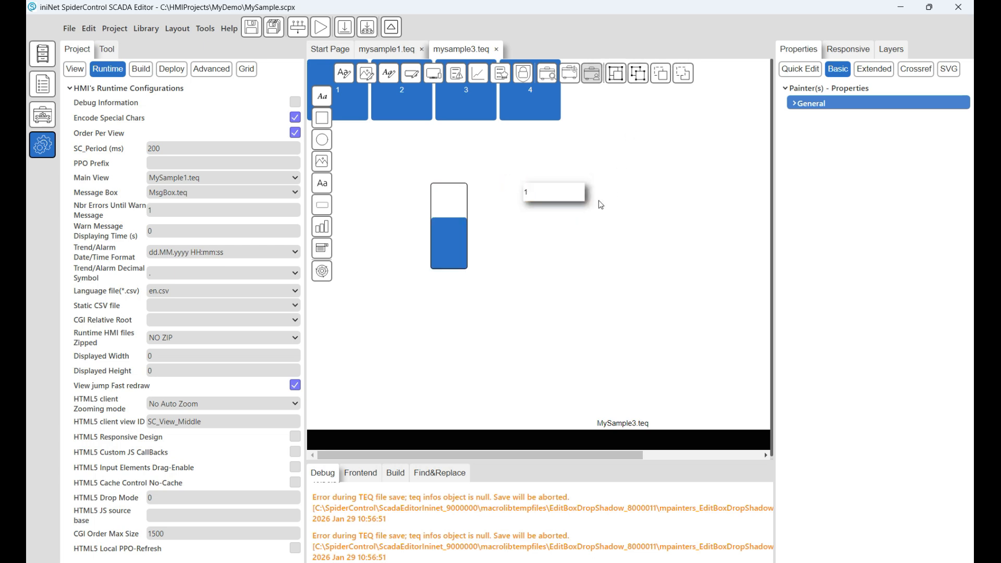
Overlap the edit box on the bar graph and test sending it to the back and bringing it to the front.
{"action": "left_click", "coordinate": [559, 193]}
{"action": "left_click", "coordinate": [558, 197]}
{"action": "left_click_drag", "start_coordinate": [558, 197], "coordinate": [485, 245]}
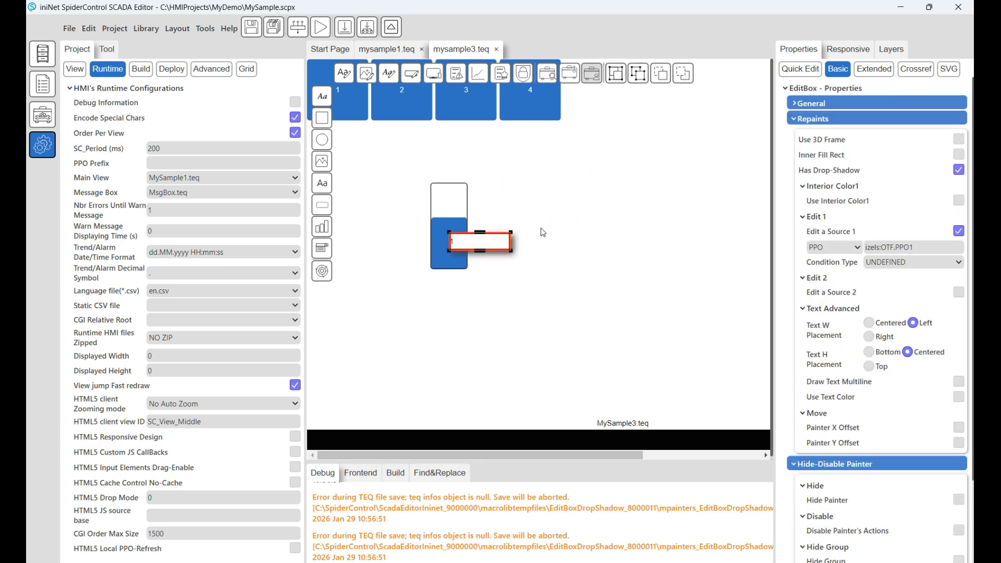
{"action": "left_click", "coordinate": [683, 77]}
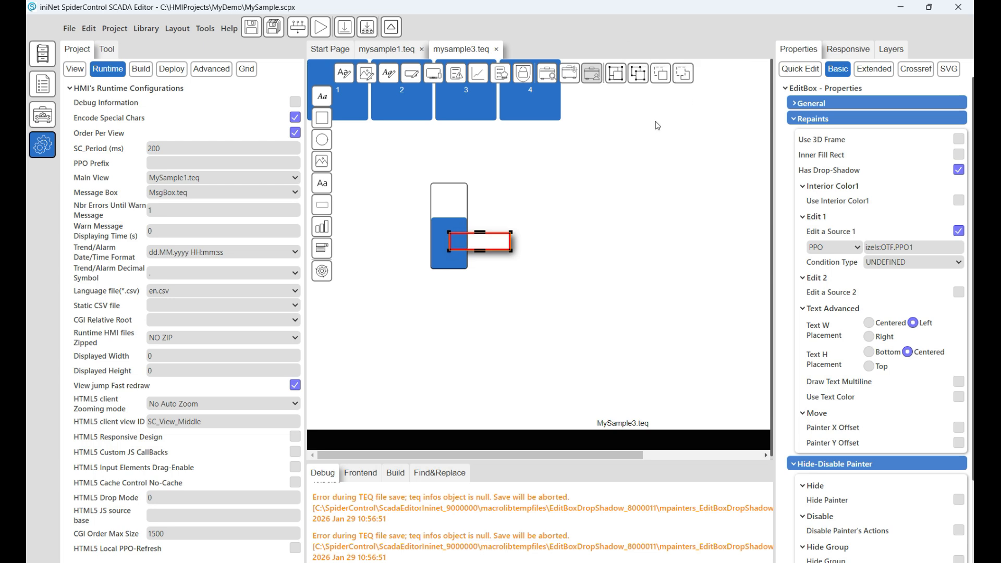
{"action": "left_click", "coordinate": [663, 78]}
{"action": "left_click", "coordinate": [593, 214]}
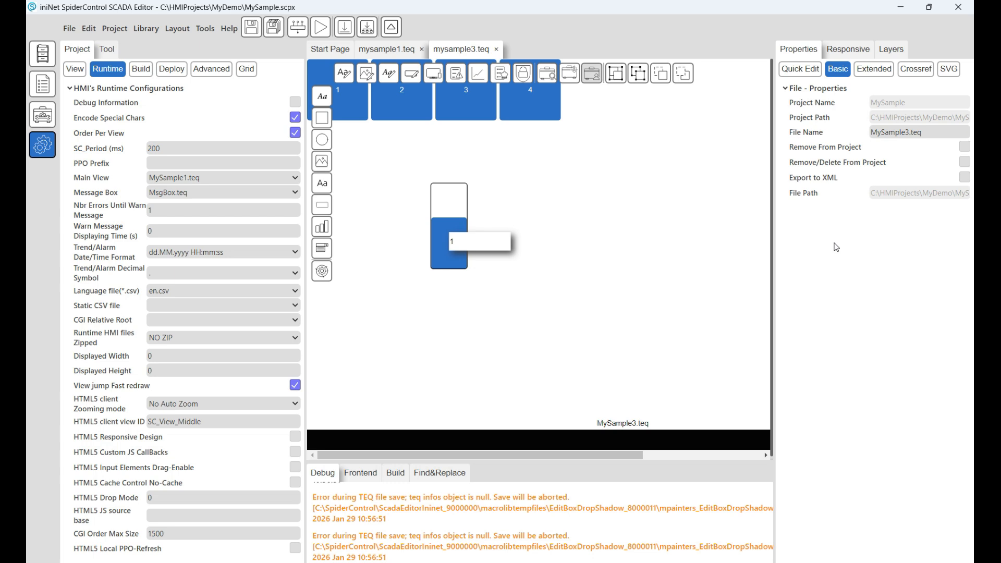
Move the edit box off the bar graph to X 330, Y 200 and review its basic properties.
{"action": "left_click_drag", "start_coordinate": [483, 244], "coordinate": [542, 197]}
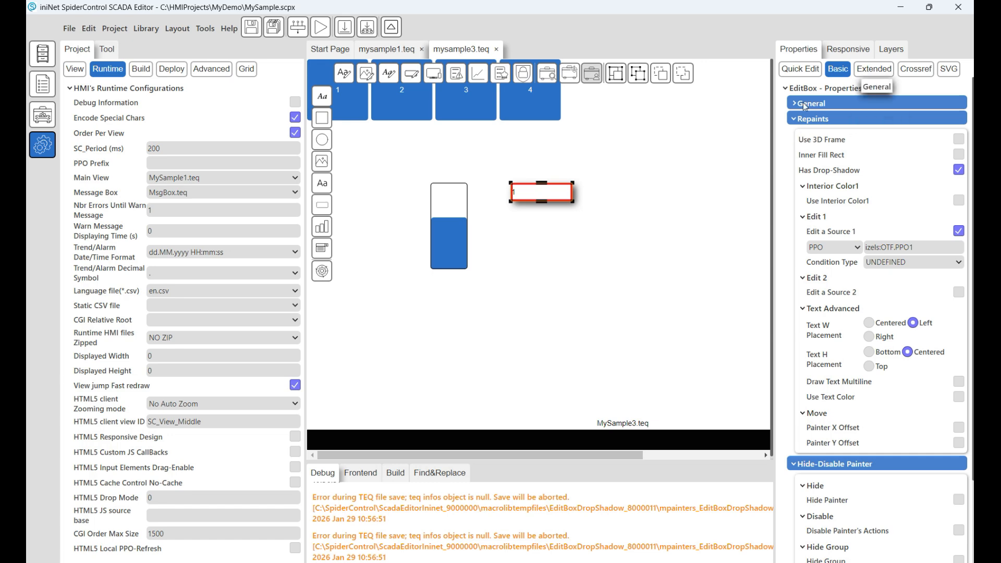
{"action": "left_click", "coordinate": [794, 104]}
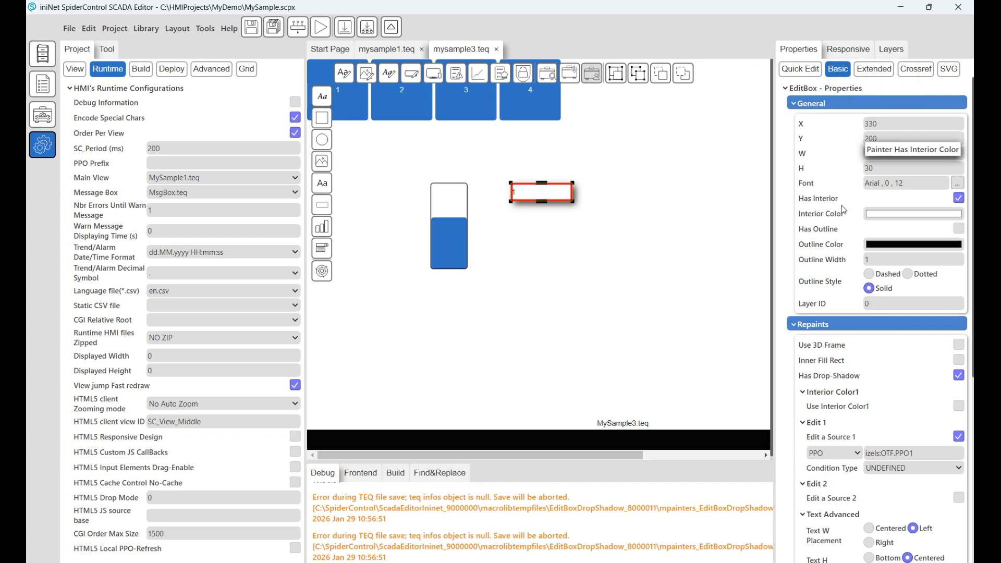
{"action": "scroll", "coordinate": [838, 290], "scroll_direction": "down", "scroll_amount": 6}
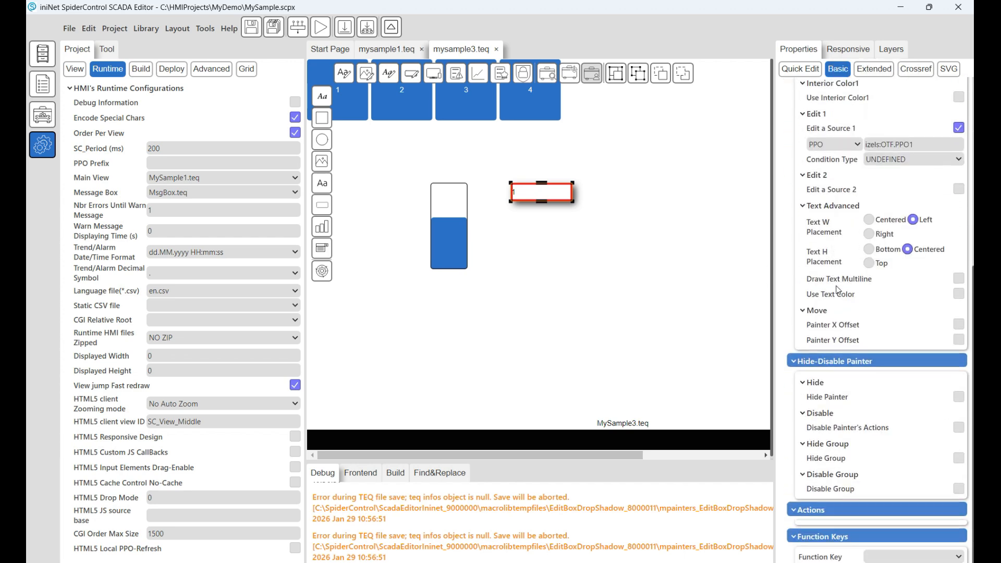
{"action": "scroll", "coordinate": [838, 277], "scroll_direction": "up", "scroll_amount": 4}
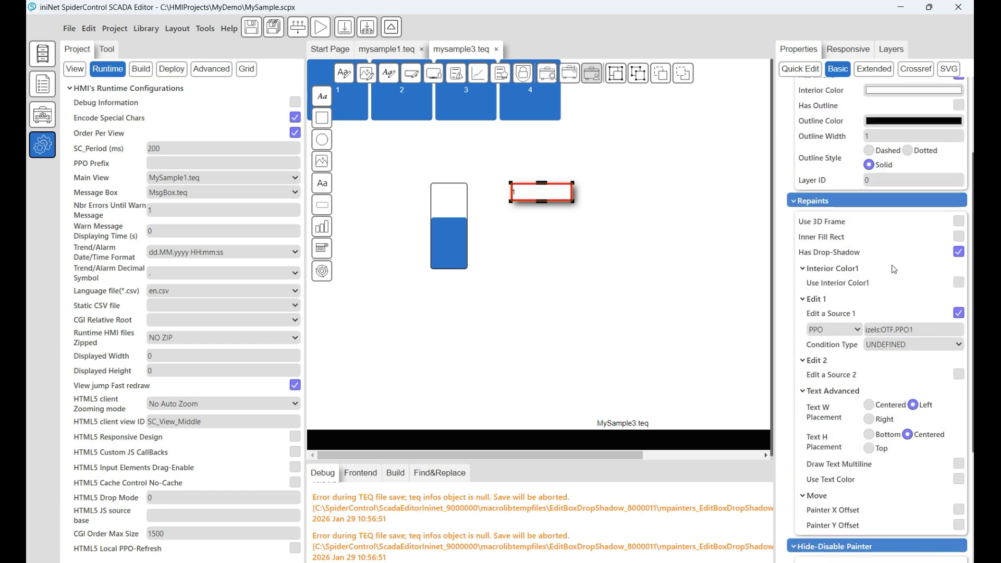
{"action": "scroll", "coordinate": [894, 269], "scroll_direction": "down", "scroll_amount": 4}
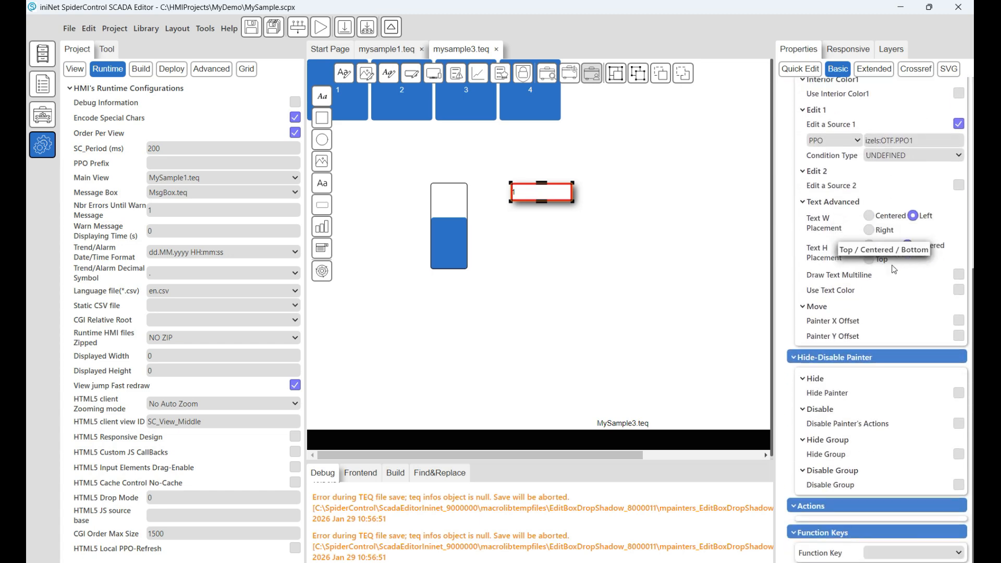
{"action": "scroll", "coordinate": [892, 261], "scroll_direction": "up", "scroll_amount": 6}
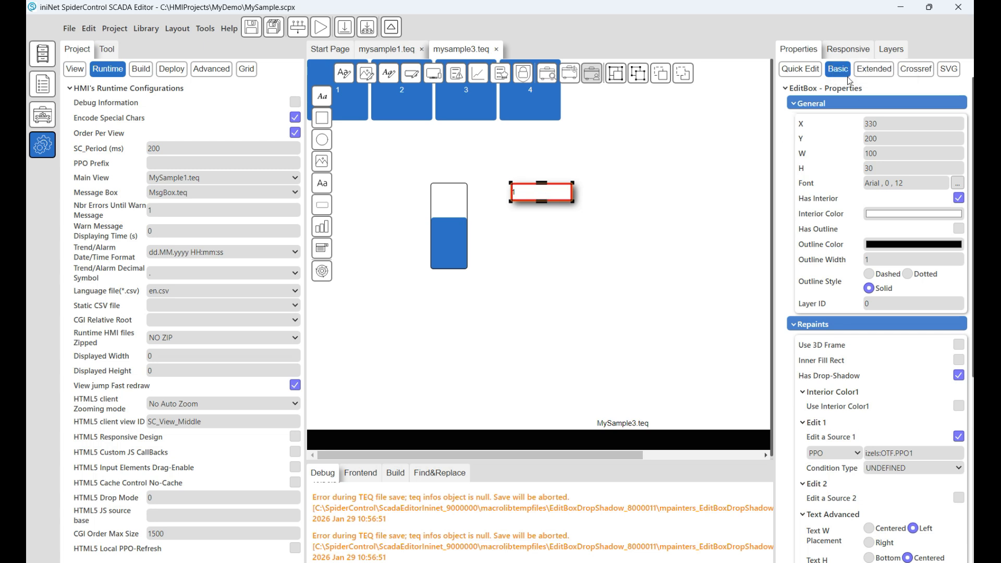
Examine the edit box's extended properties, including its repaint and action entries.
{"action": "left_click", "coordinate": [874, 69]}
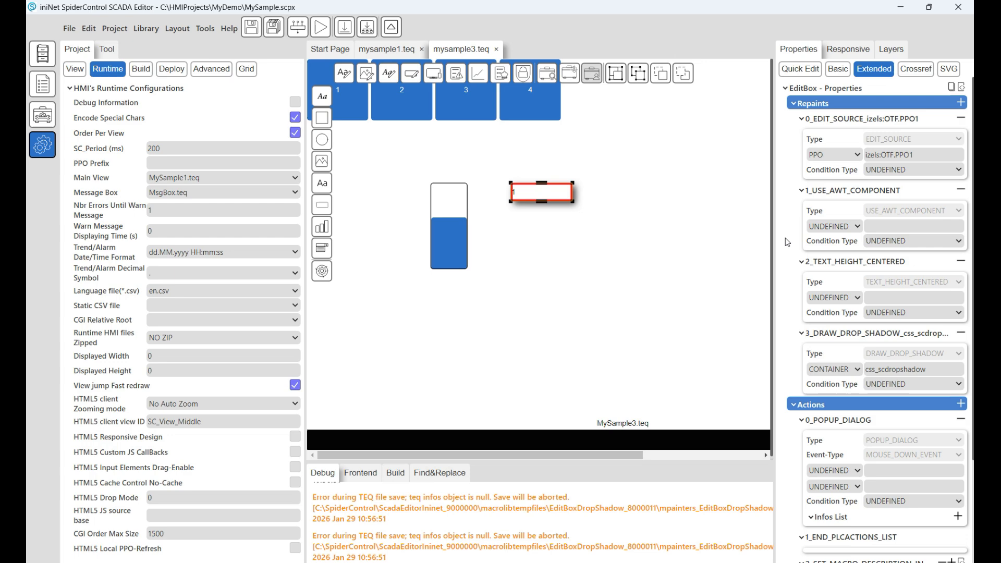
{"action": "scroll", "coordinate": [786, 241], "scroll_direction": "down", "scroll_amount": 4}
{"action": "scroll", "coordinate": [785, 242], "scroll_direction": "up", "scroll_amount": 4}
{"action": "scroll", "coordinate": [781, 250], "scroll_direction": "down", "scroll_amount": 2}
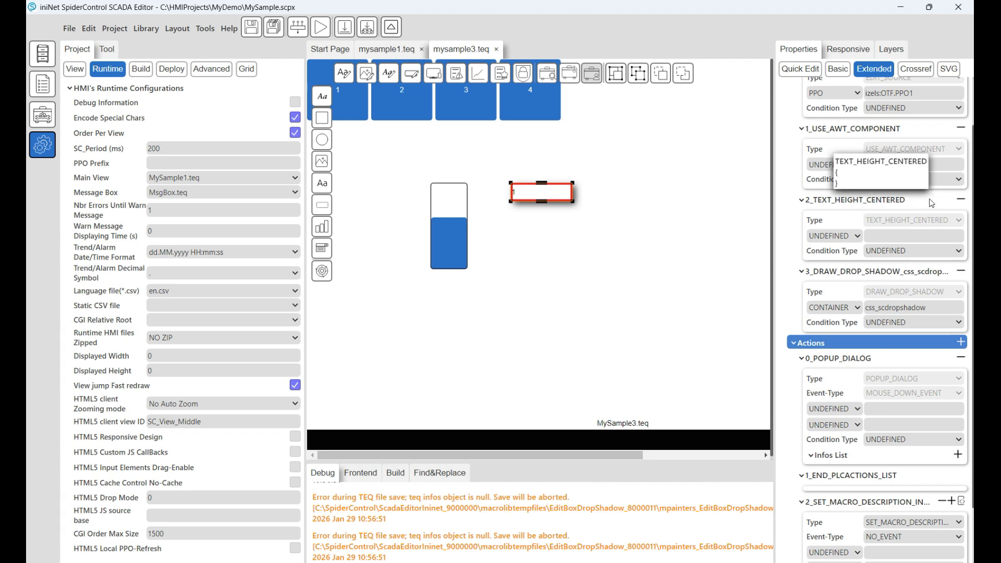
Look over the edit box's drop-shadow repaint and action entries, and collapse its Repaints section.
{"action": "scroll", "coordinate": [932, 202], "scroll_direction": "down", "scroll_amount": 2}
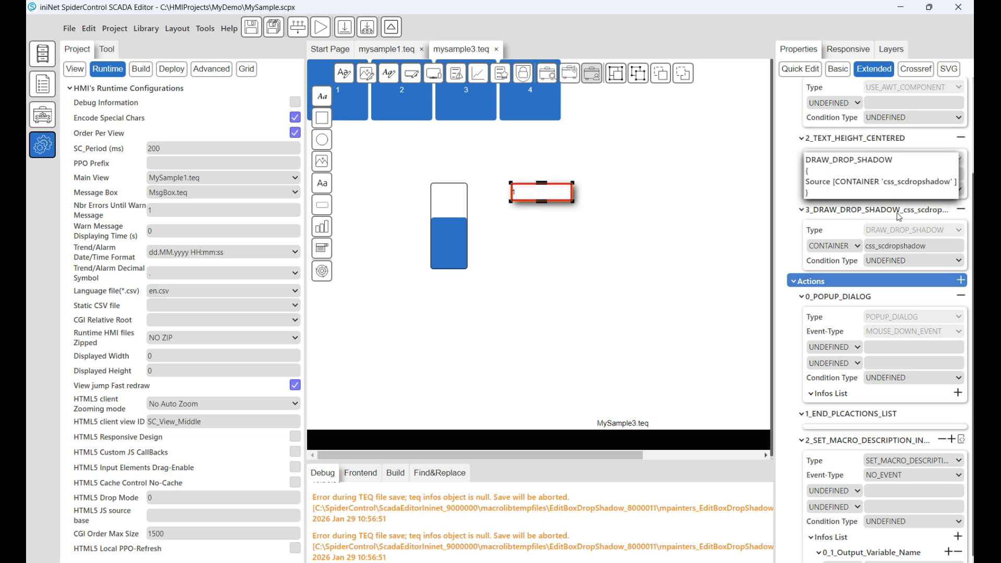
{"action": "scroll", "coordinate": [855, 198], "scroll_direction": "down", "scroll_amount": 1}
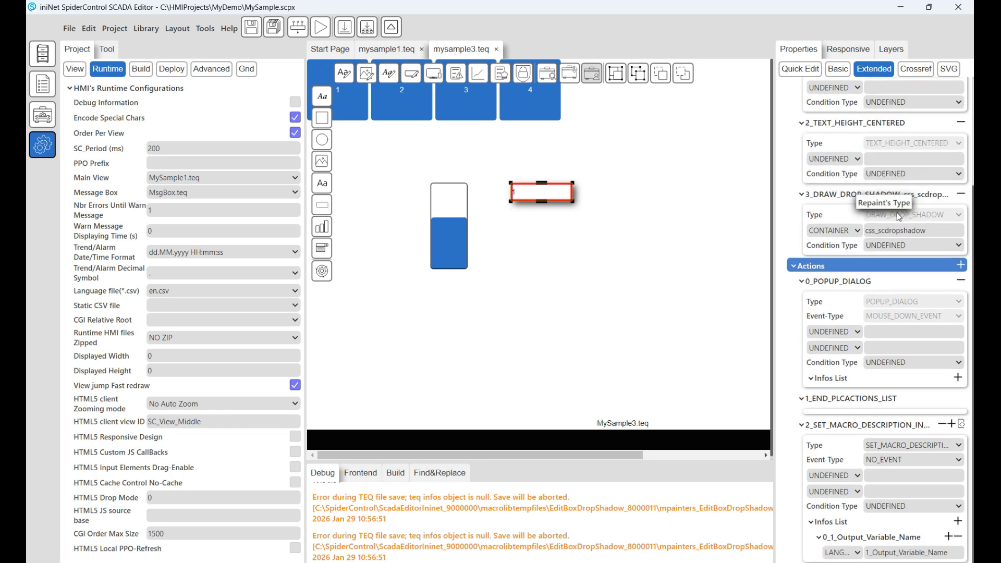
{"action": "scroll", "coordinate": [809, 204], "scroll_direction": "up", "scroll_amount": 4}
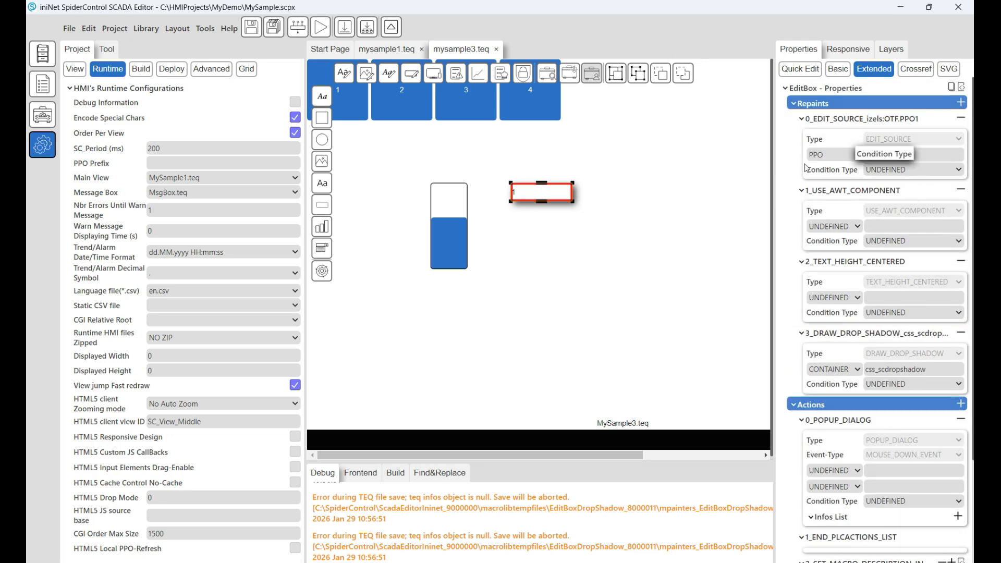
{"action": "left_click", "coordinate": [794, 105]}
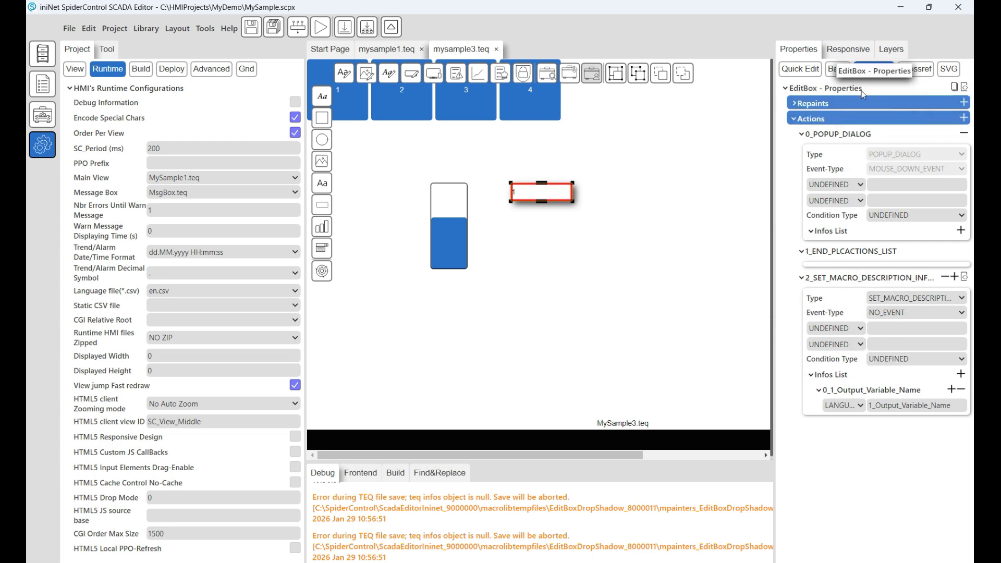
Display the combined cross references of the bar graph and edit box.
{"action": "left_click", "coordinate": [919, 72]}
{"action": "left_click", "coordinate": [733, 213]}
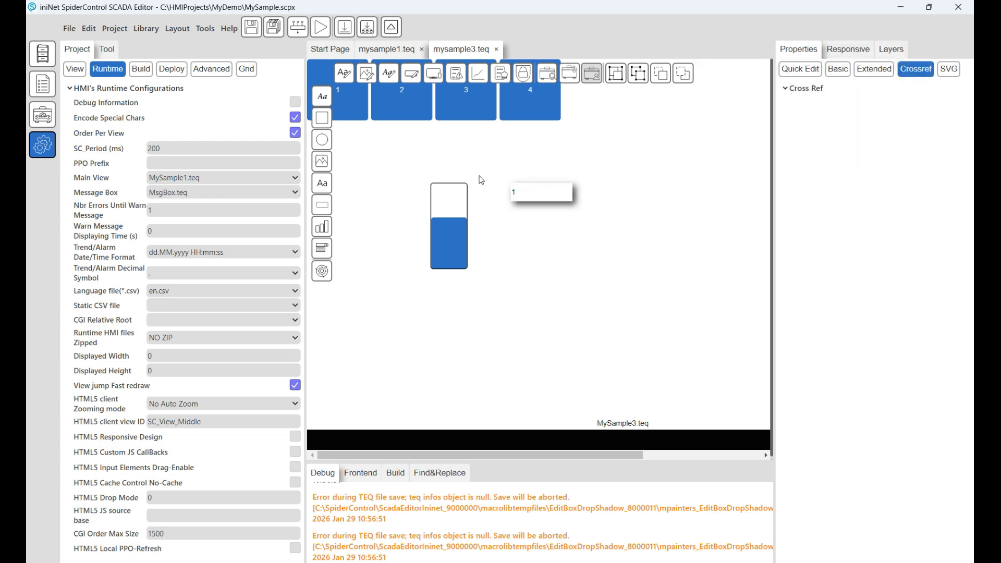
{"action": "left_click_drag", "start_coordinate": [399, 159], "coordinate": [642, 311]}
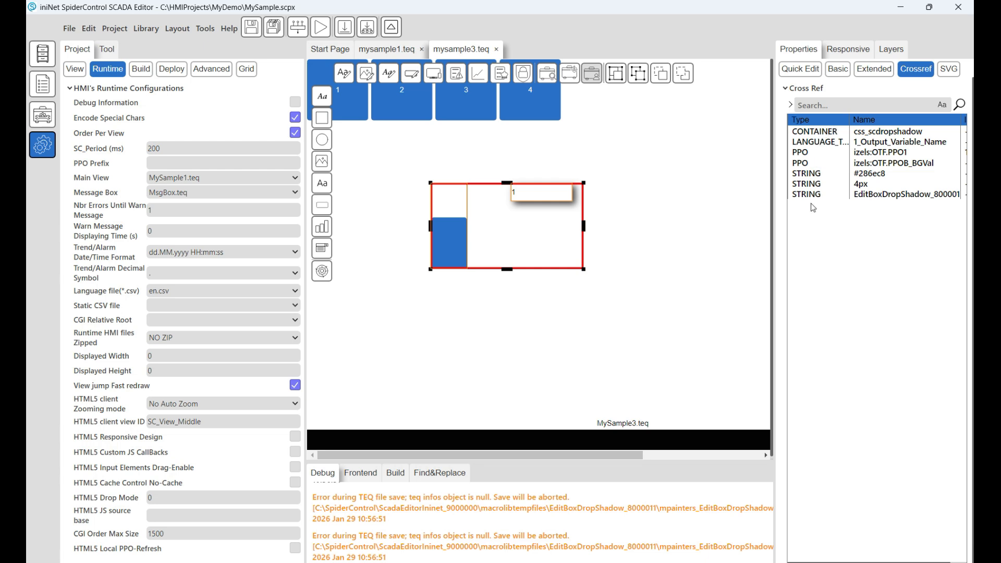
Change the PPO izels:OTF.PPO1 to izels:OTF.PPO2 in the cross references and select only the edit box.
{"action": "double_click", "coordinate": [920, 152]}
{"action": "left_click", "coordinate": [920, 150]}
{"action": "key", "text": "BackSpace"}
{"action": "type", "text": "2"}
{"action": "key", "text": "Return"}
{"action": "left_click", "coordinate": [661, 313]}
{"action": "left_click", "coordinate": [567, 195]}
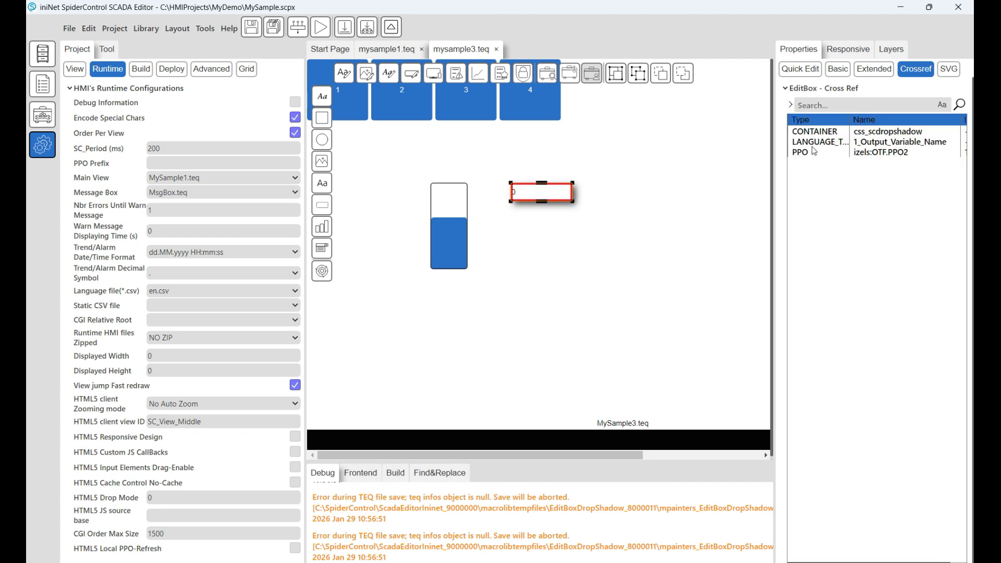
Check both objects for quick-edit entries and move the edit box slightly closer to the bar graph.
{"action": "left_click", "coordinate": [794, 72]}
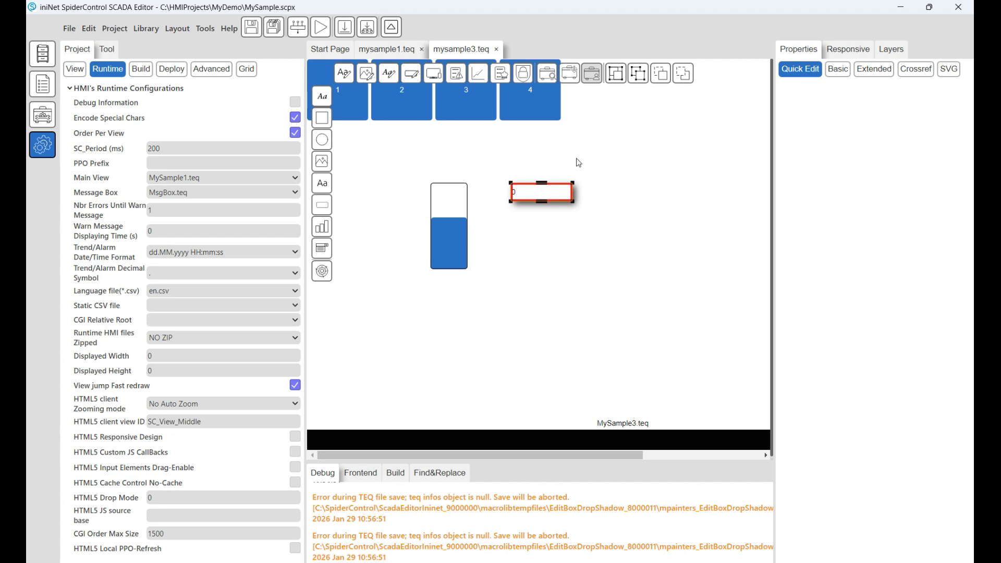
{"action": "left_click", "coordinate": [455, 219]}
{"action": "left_click", "coordinate": [558, 193]}
{"action": "left_click_drag", "start_coordinate": [553, 194], "coordinate": [534, 194]}
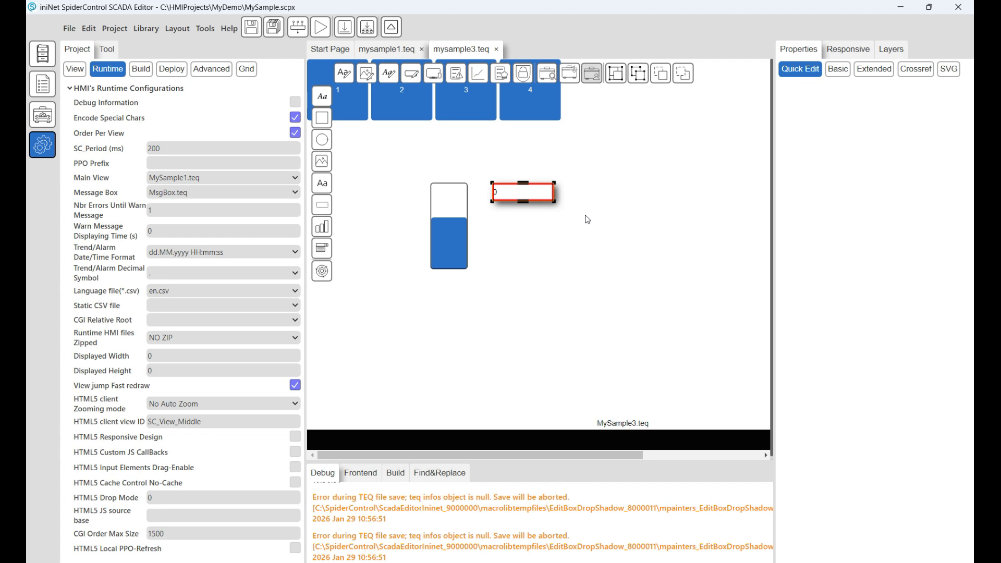
{"action": "left_click", "coordinate": [442, 232]}
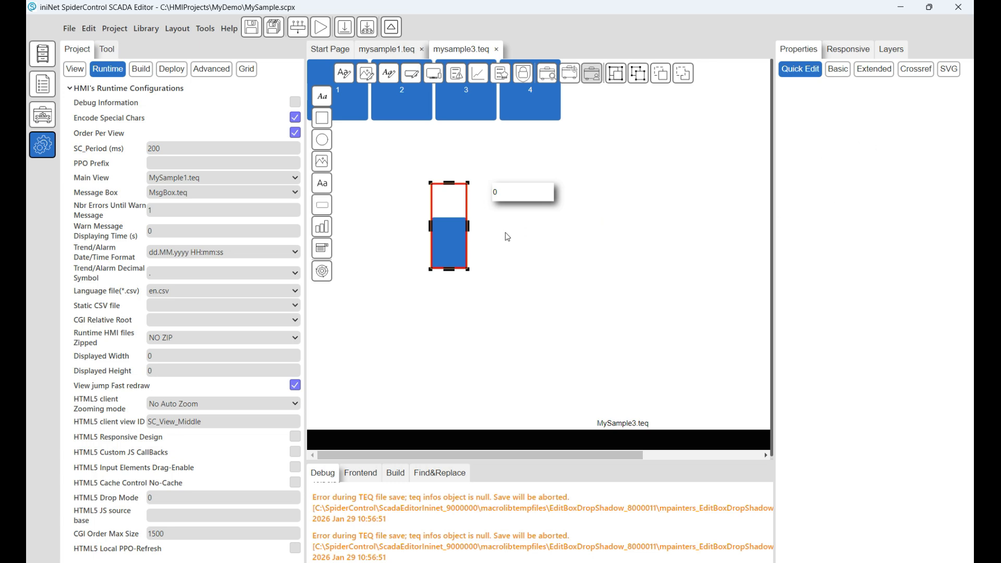
Set the index of the bar graph's PPO cross reference izels:OTF.PPOB_BGVal to 0, widening the properties area to reach it.
{"action": "left_click", "coordinate": [839, 72]}
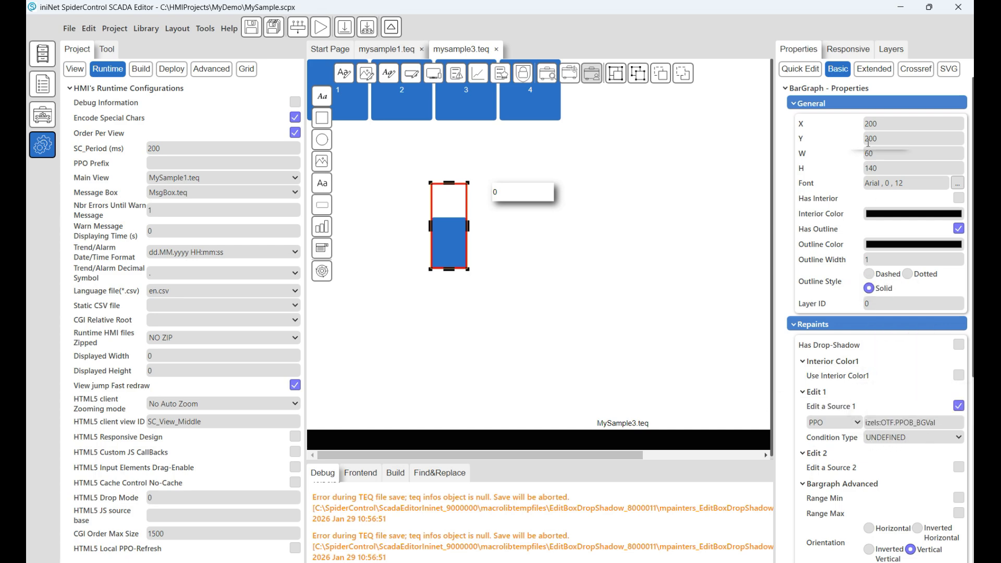
{"action": "left_click", "coordinate": [915, 70]}
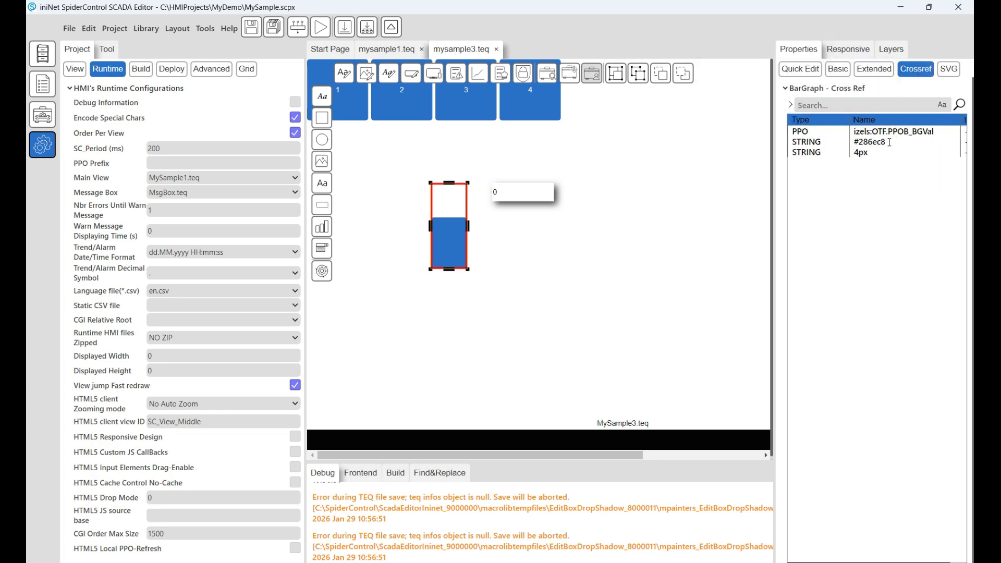
{"action": "left_click_drag", "start_coordinate": [776, 152], "coordinate": [631, 152]}
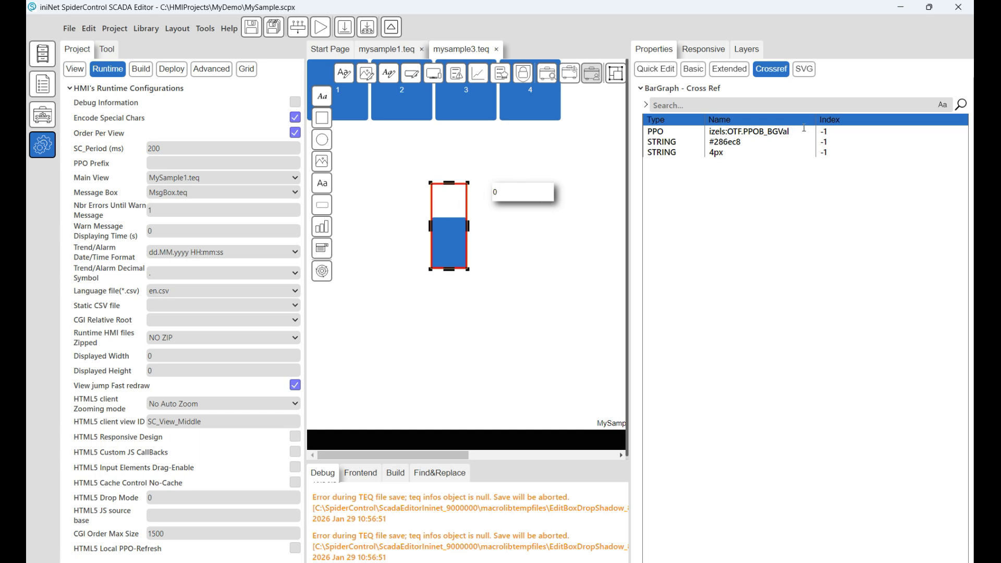
{"action": "left_click", "coordinate": [837, 130]}
{"action": "left_click", "coordinate": [878, 140]}
{"action": "left_click", "coordinate": [862, 133]}
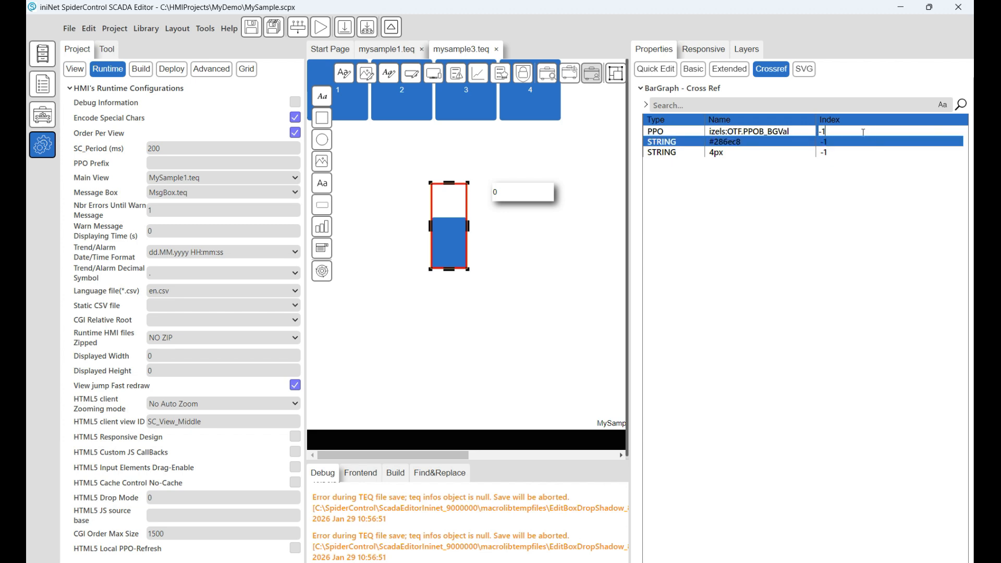
{"action": "double_click", "coordinate": [850, 133]}
{"action": "left_click_drag", "start_coordinate": [840, 133], "coordinate": [804, 131]}
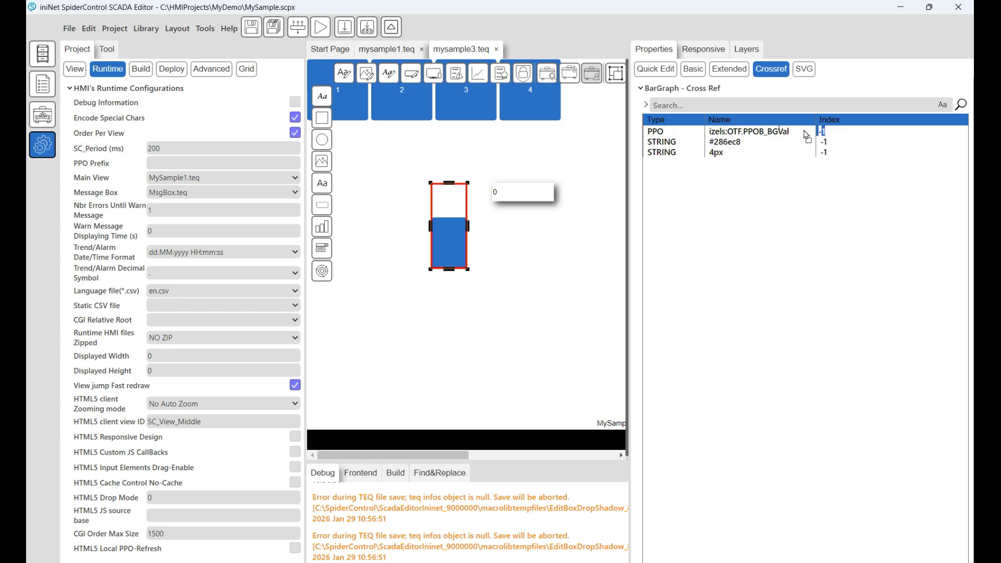
{"action": "left_click", "coordinate": [834, 131]}
{"action": "key", "text": "BackSpace"}
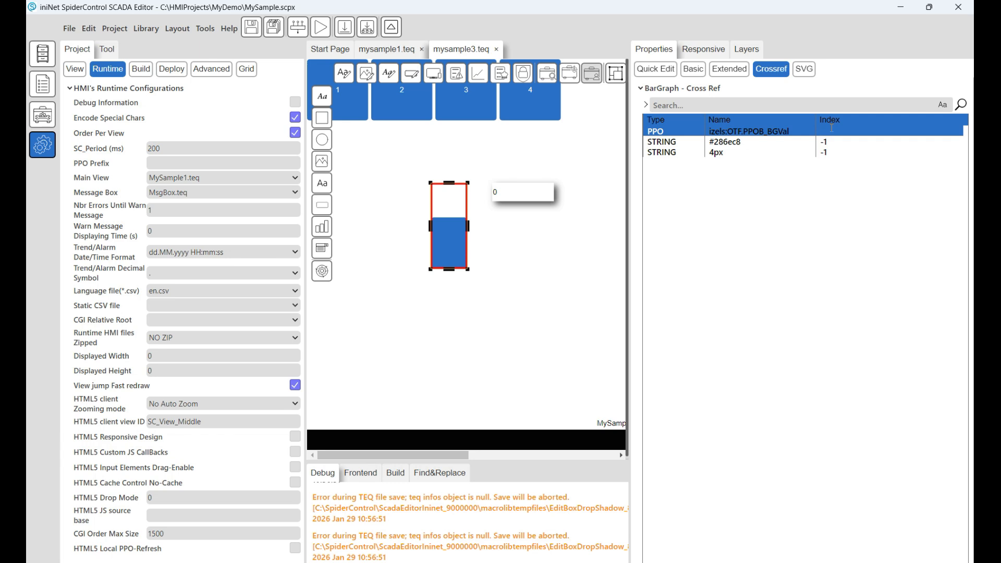
{"action": "type", "text": "0"}
{"action": "key", "text": "Return"}
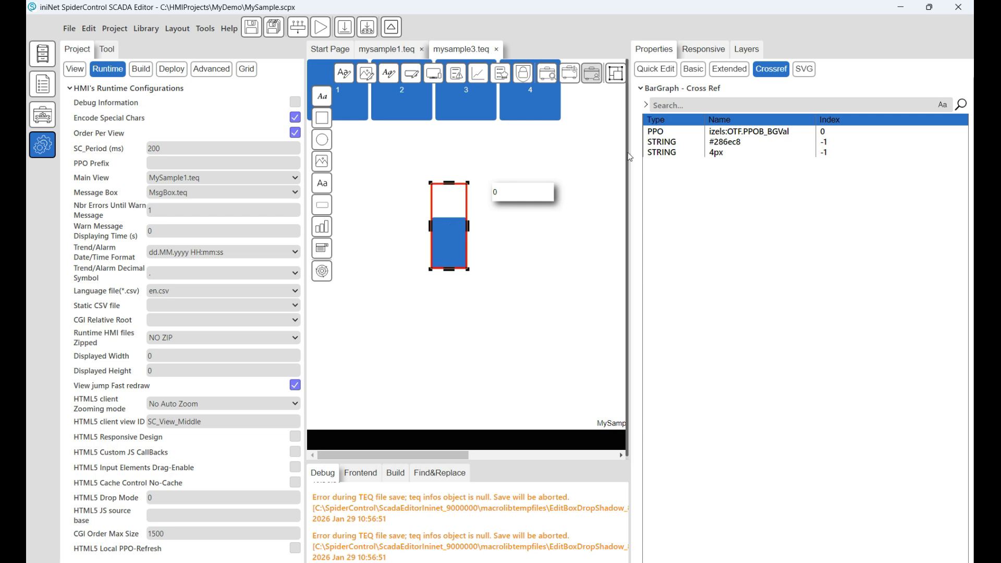
Narrow the properties area again and view the bar graph's quick-edit entry before deselecting it.
{"action": "left_click_drag", "start_coordinate": [630, 152], "coordinate": [771, 152]}
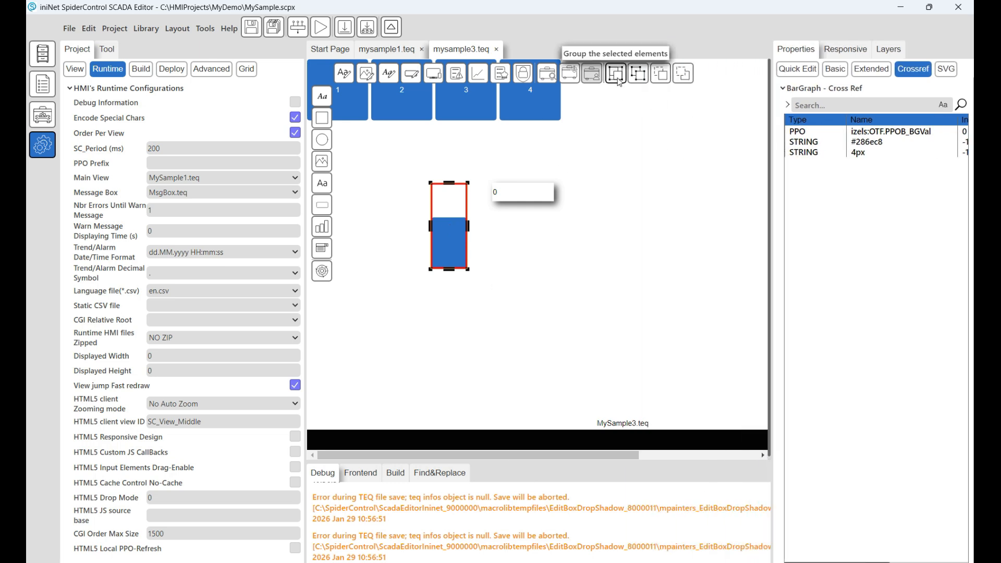
{"action": "left_click", "coordinate": [790, 76]}
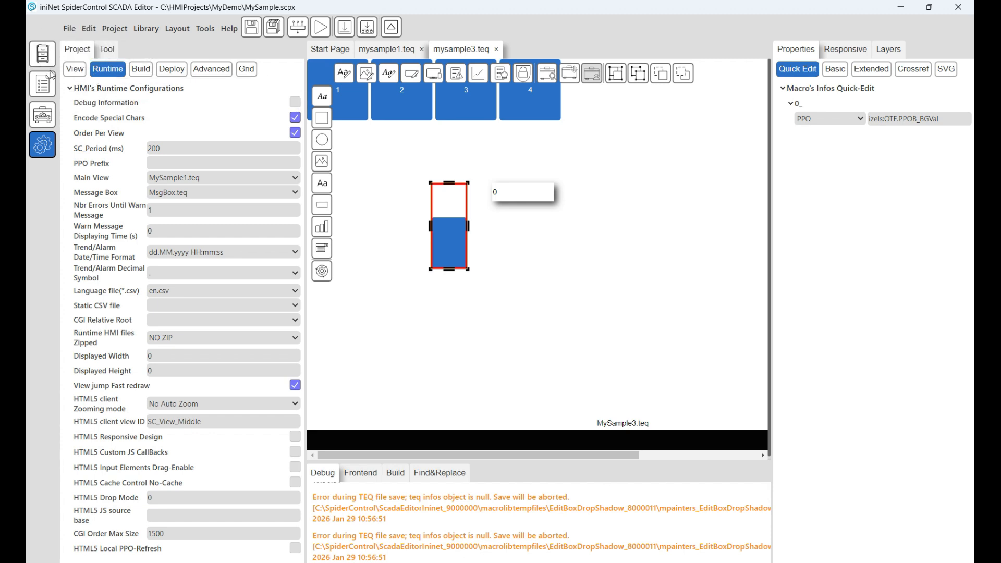
{"action": "left_click", "coordinate": [750, 204]}
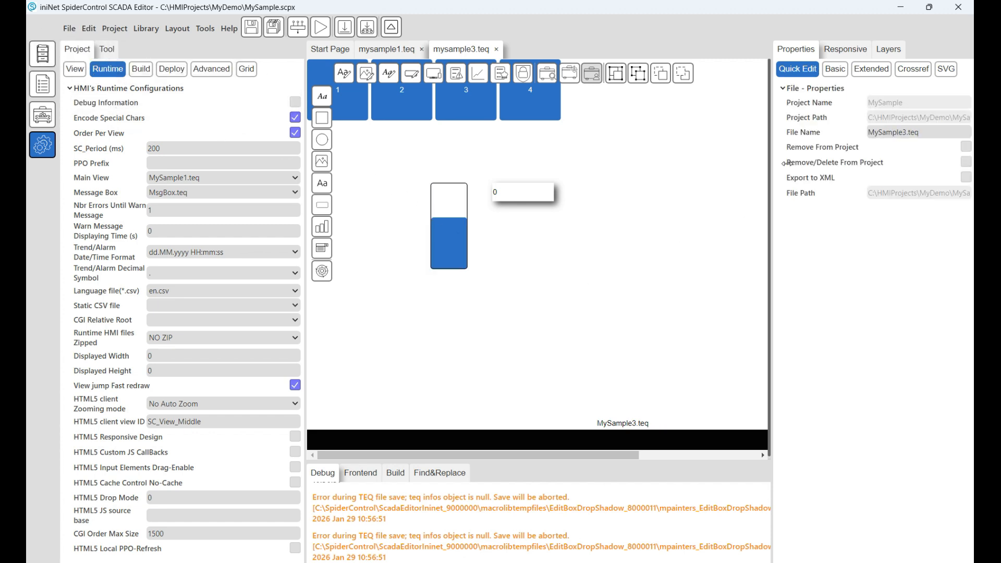
Place an SVG image below the edit box, widen it to 140 by 70, and show its basic properties.
{"action": "left_click", "coordinate": [946, 69]}
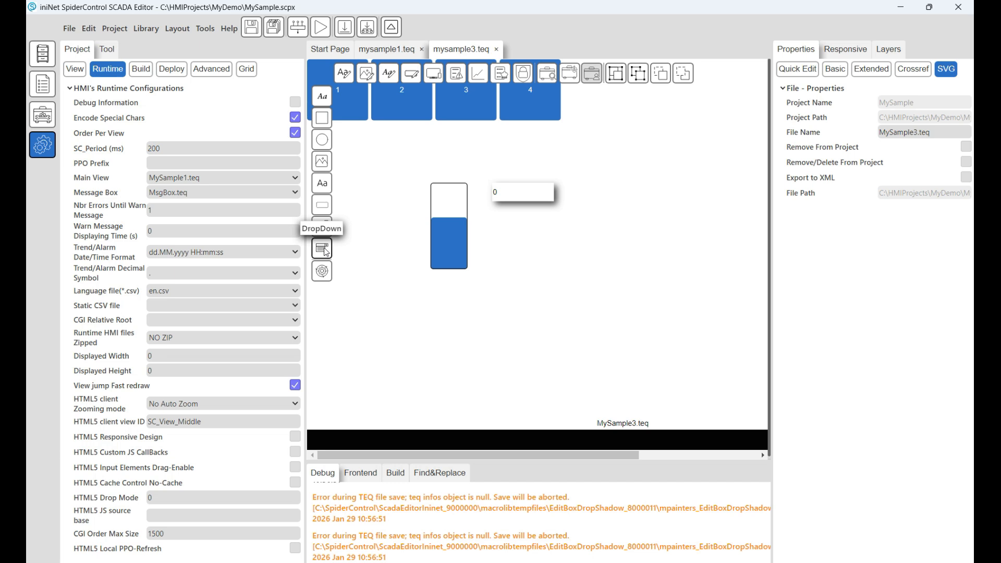
{"action": "left_click_drag", "start_coordinate": [324, 164], "coordinate": [571, 276]}
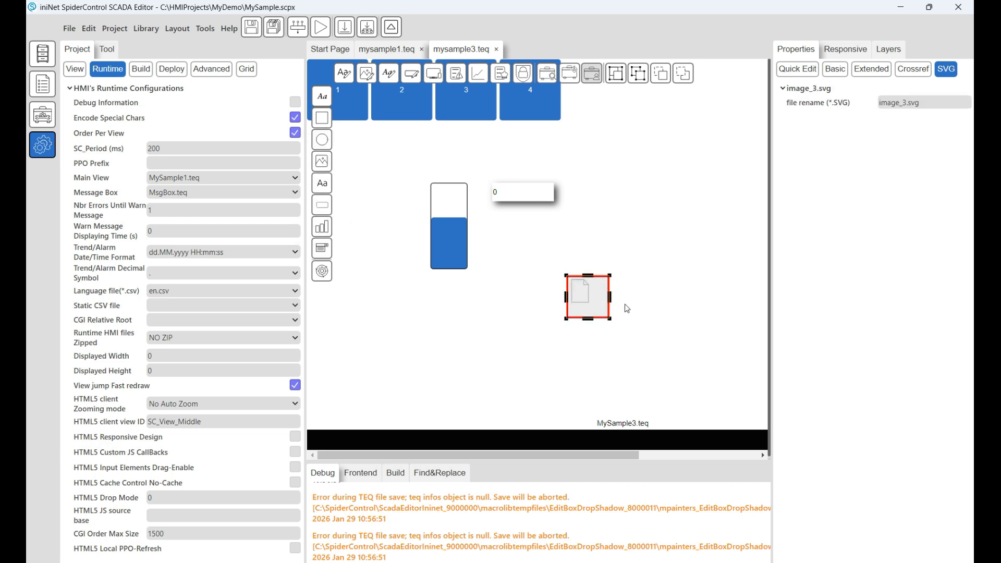
{"action": "left_click_drag", "start_coordinate": [625, 305], "coordinate": [602, 305]}
{"action": "left_click", "coordinate": [835, 69]}
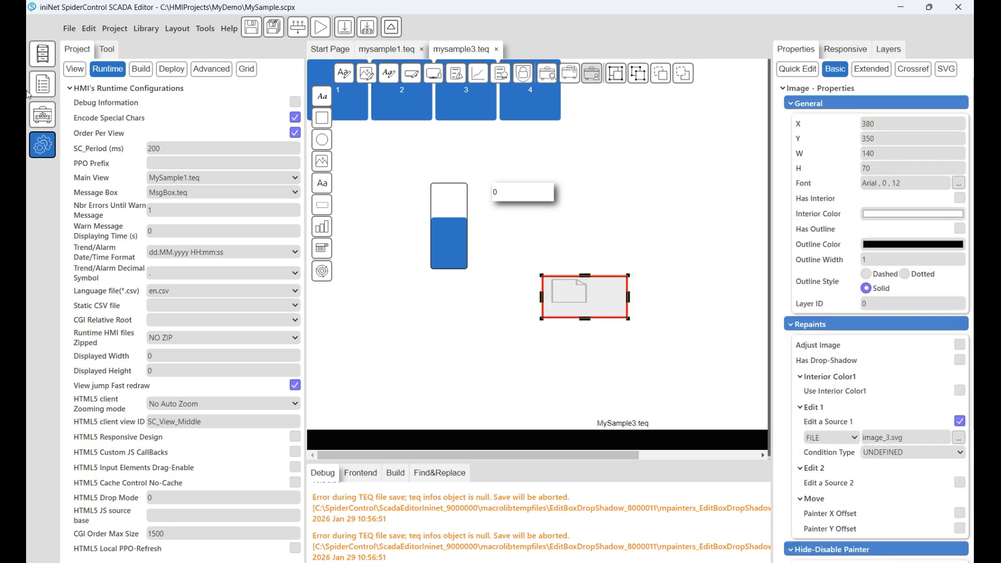
Apply PointerU.svg from the Color icons library to the image and shift it slightly up and to the left.
{"action": "left_click", "coordinate": [48, 86]}
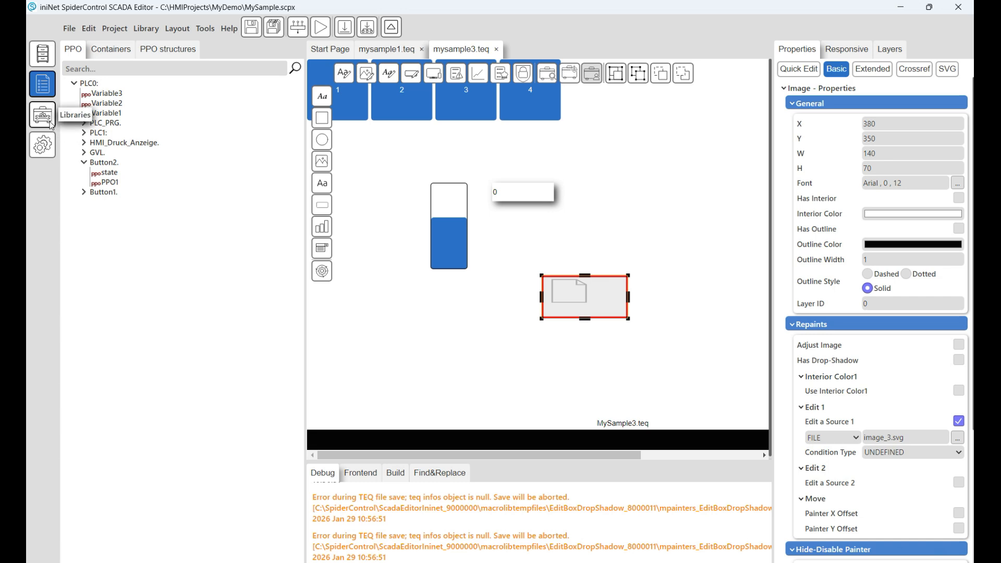
{"action": "left_click", "coordinate": [43, 125]}
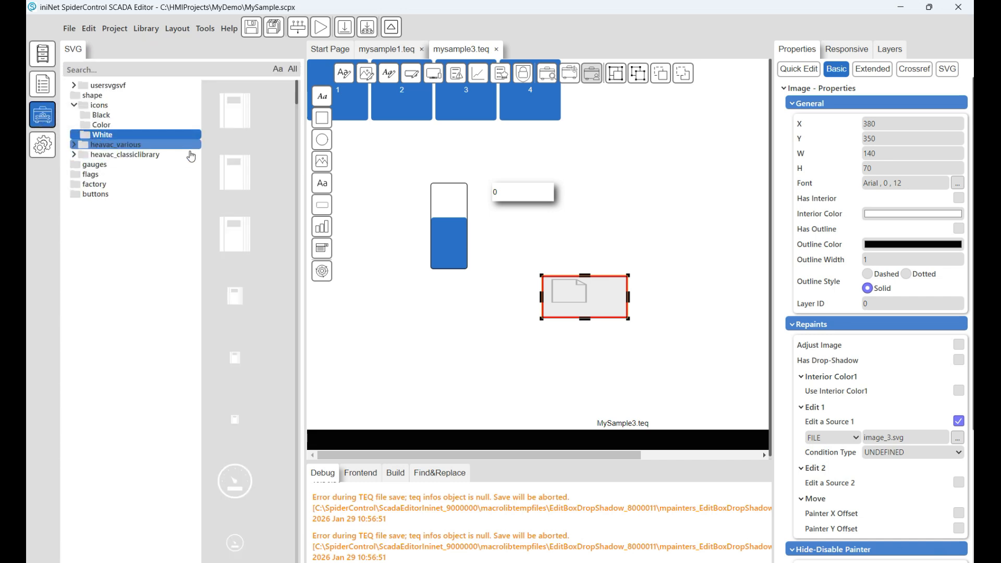
{"action": "left_click", "coordinate": [96, 126]}
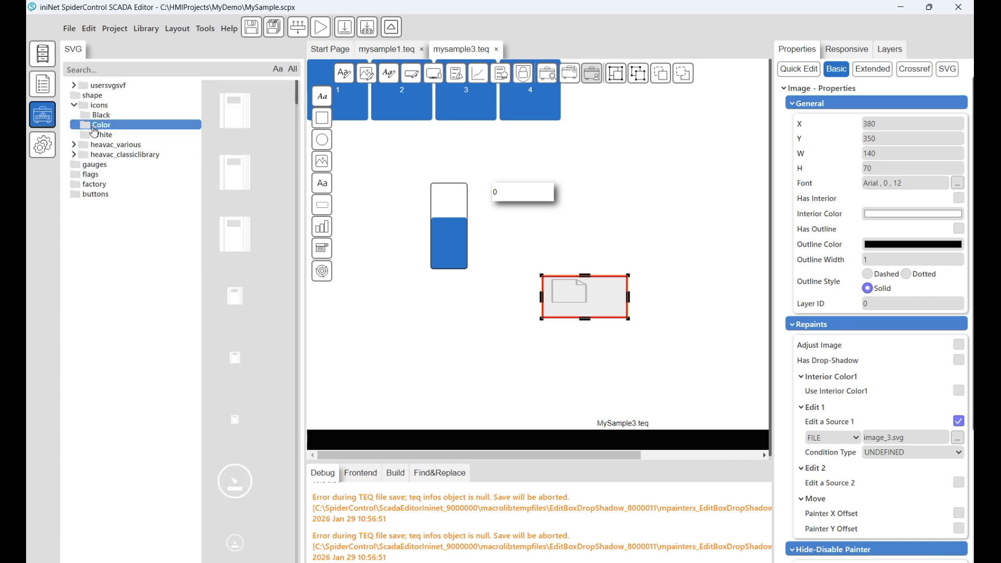
{"action": "left_click_drag", "start_coordinate": [229, 350], "coordinate": [918, 439]}
{"action": "left_click_drag", "start_coordinate": [590, 297], "coordinate": [578, 278]}
Review the SVG properties of the PointerU.svg image and make the image narrower.
{"action": "left_click", "coordinate": [948, 72]}
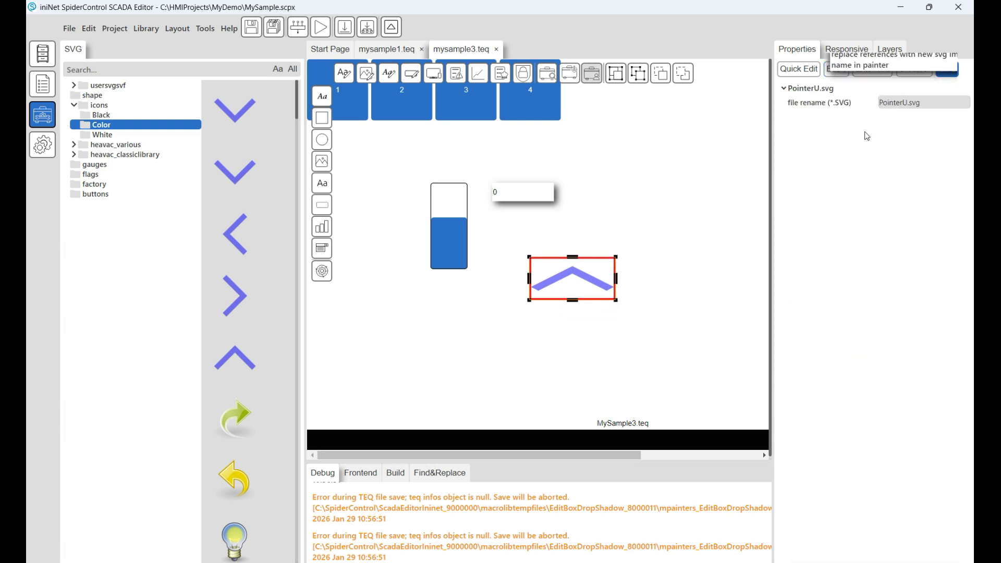
{"action": "left_click", "coordinate": [634, 261]}
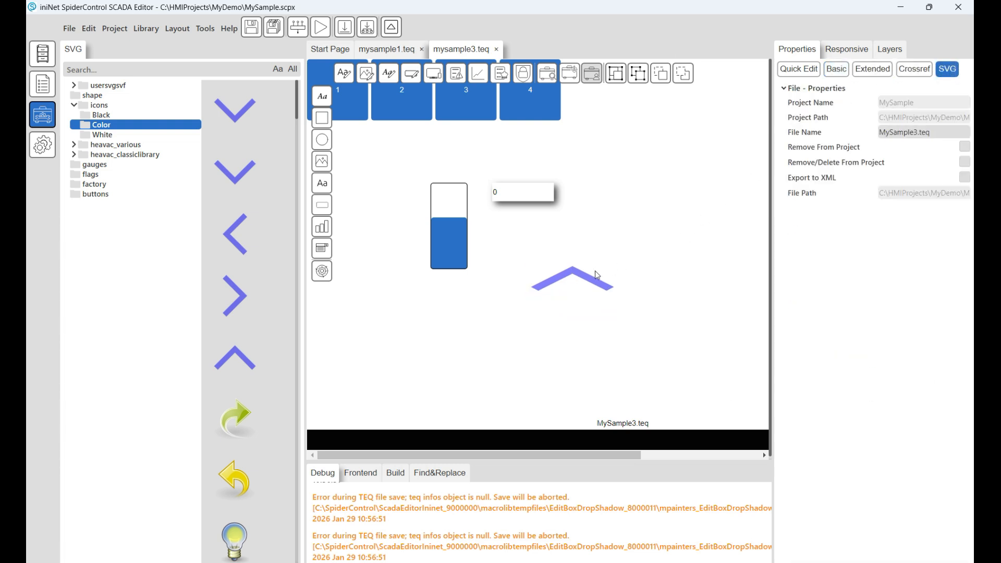
{"action": "left_click", "coordinate": [596, 271]}
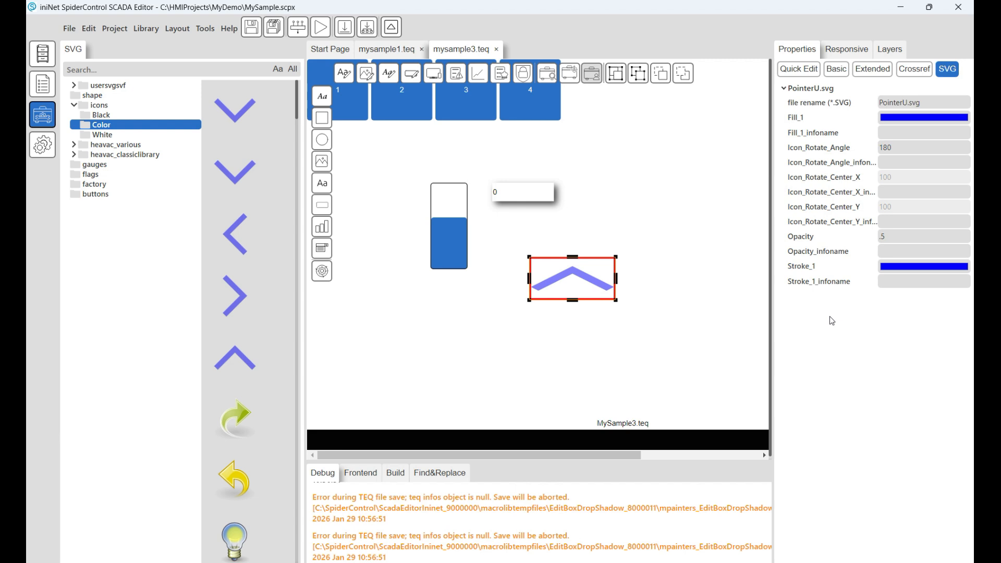
{"action": "left_click_drag", "start_coordinate": [616, 279], "coordinate": [588, 288]}
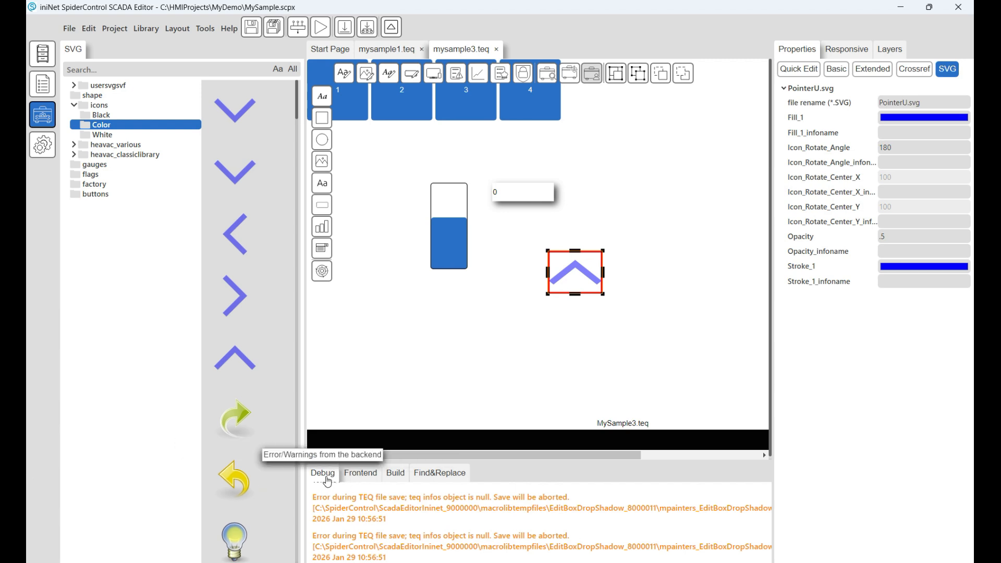
Look through the frontend messages, the build messages and the Find & Replace search with its variable-type filter.
{"action": "left_click", "coordinate": [357, 478]}
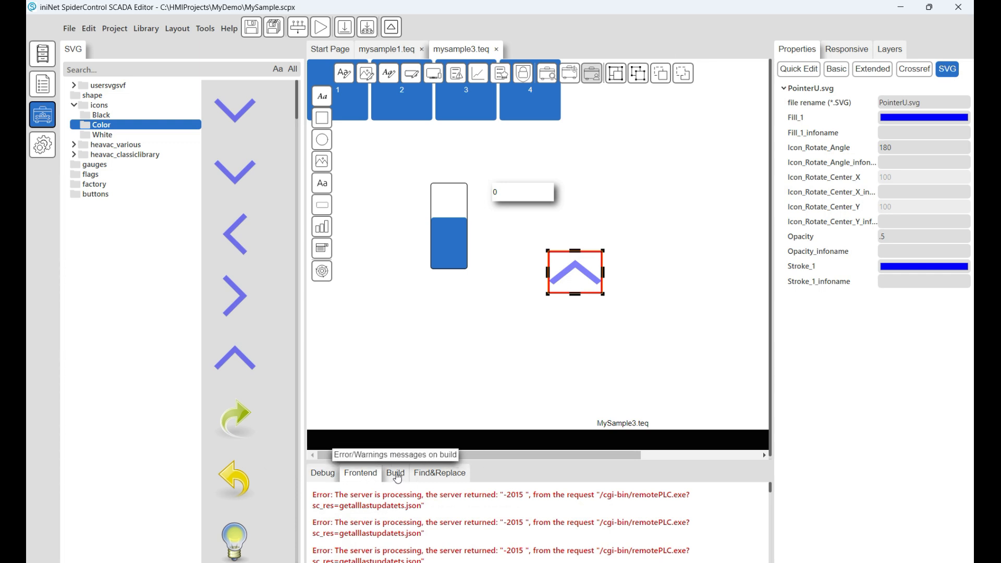
{"action": "left_click", "coordinate": [398, 479]}
{"action": "left_click", "coordinate": [442, 479]}
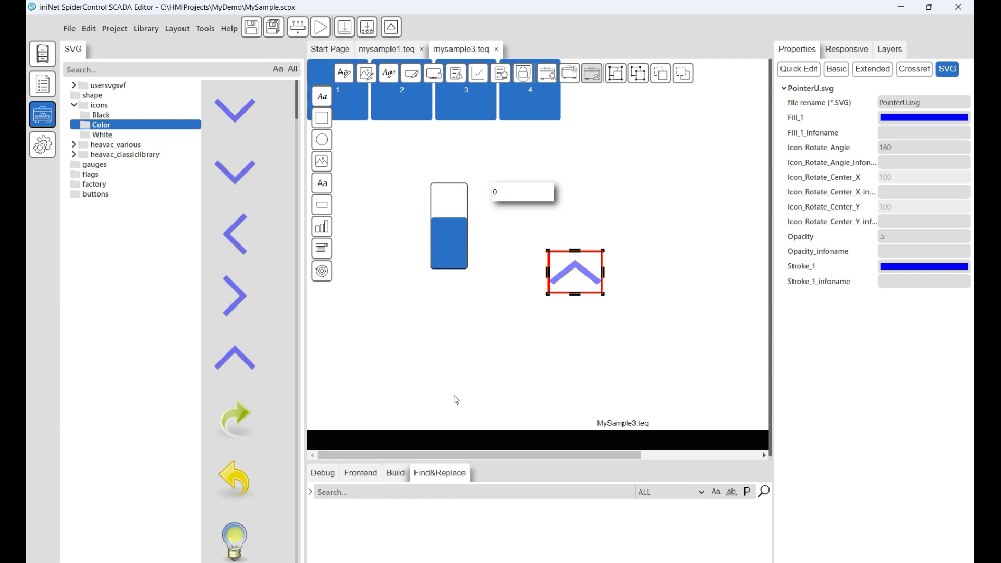
{"action": "left_click", "coordinate": [701, 493]}
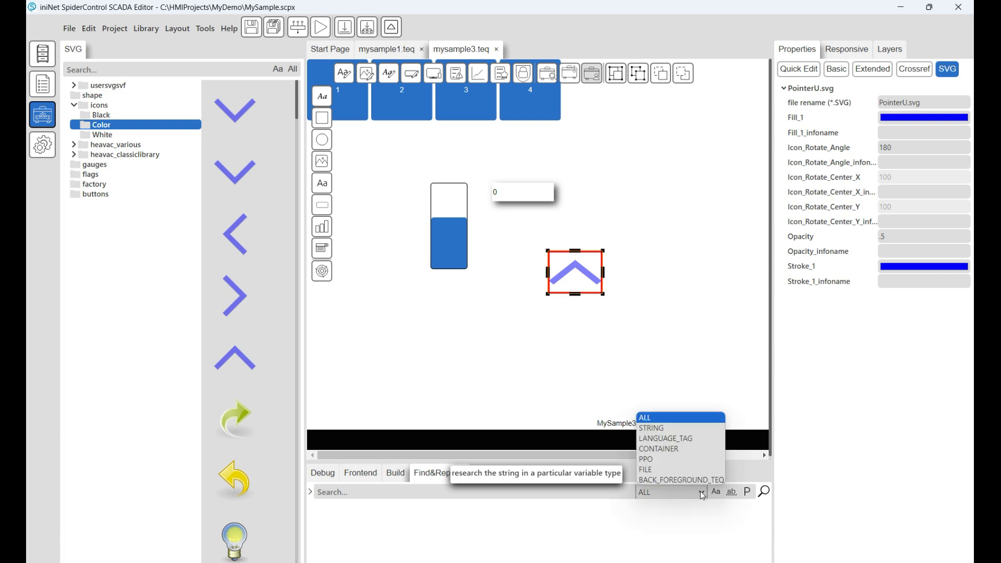
{"action": "left_click", "coordinate": [716, 385]}
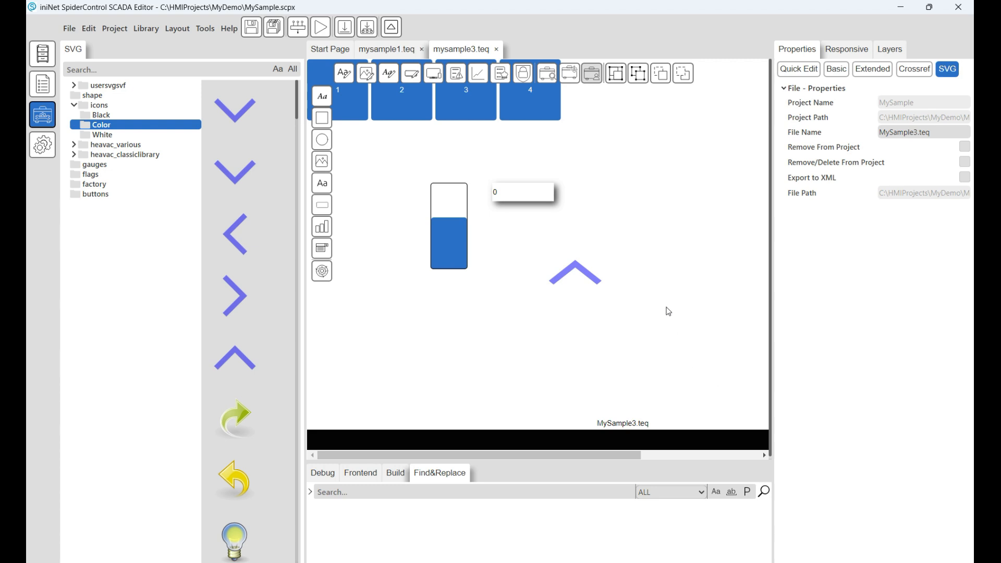
{"action": "left_click", "coordinate": [942, 555]}
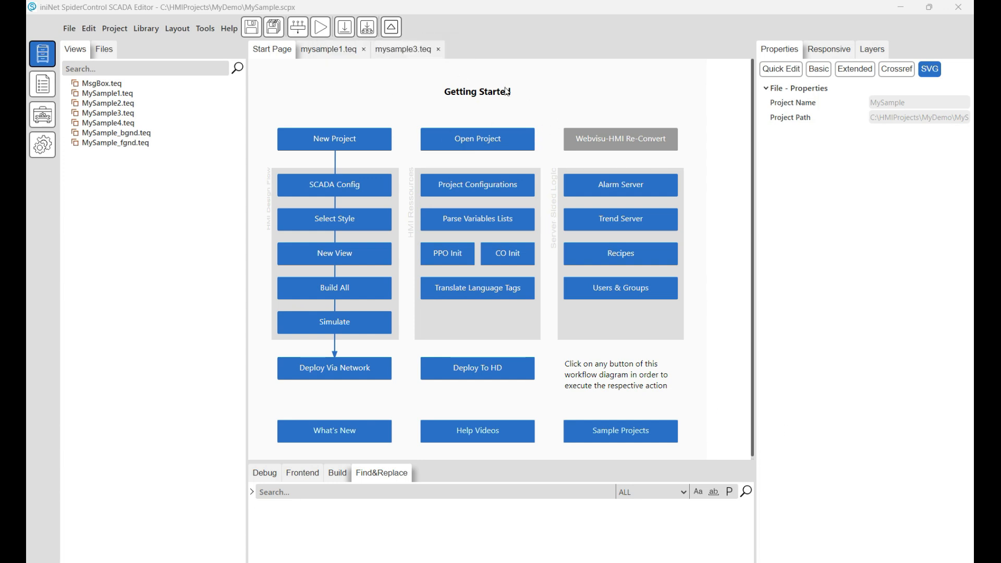
Review the SCADA topology's driver configuration and choose the Modern dark mode style for newly inserted painters.
{"action": "left_click", "coordinate": [354, 191]}
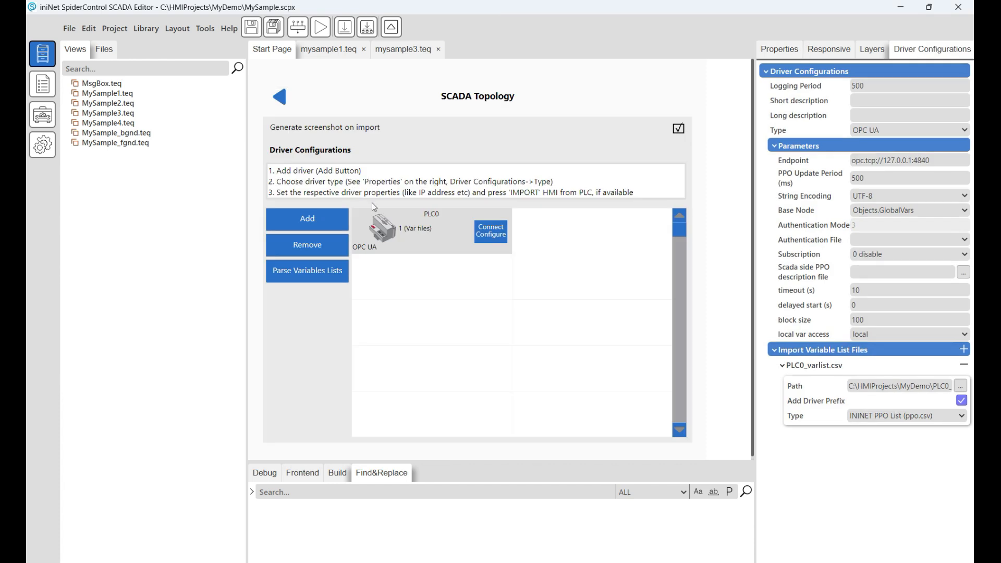
{"action": "left_click", "coordinate": [280, 97]}
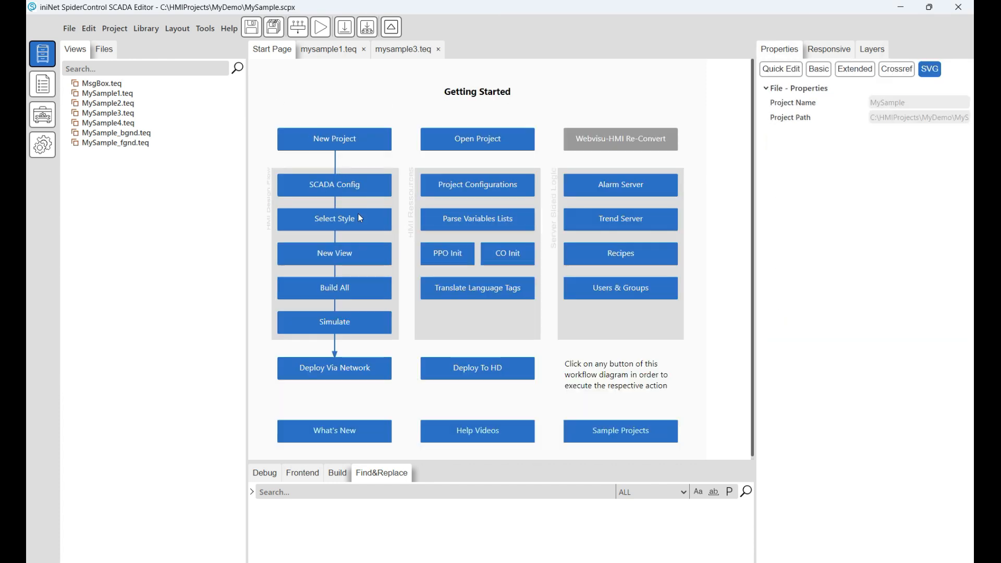
{"action": "left_click", "coordinate": [356, 220]}
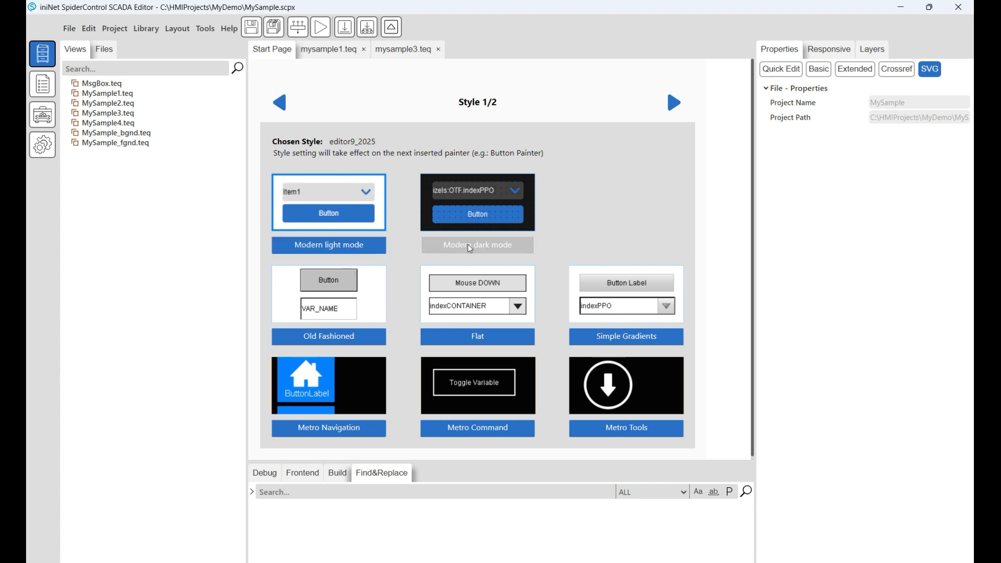
{"action": "left_click", "coordinate": [503, 252]}
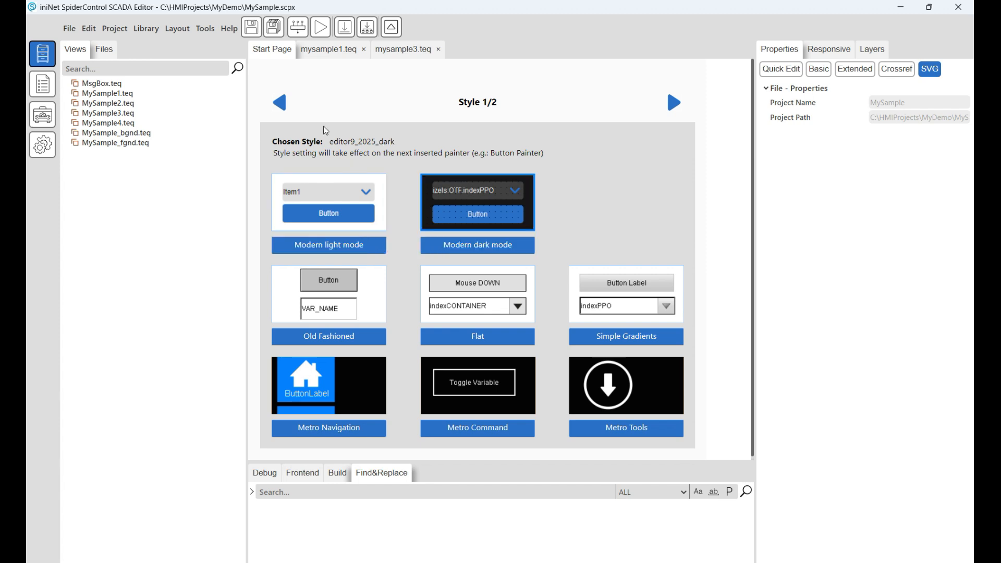
{"action": "left_click", "coordinate": [281, 102]}
Add a button below the dec button and an edit box above the inc button in mysample1.teq.
{"action": "left_click", "coordinate": [338, 51]}
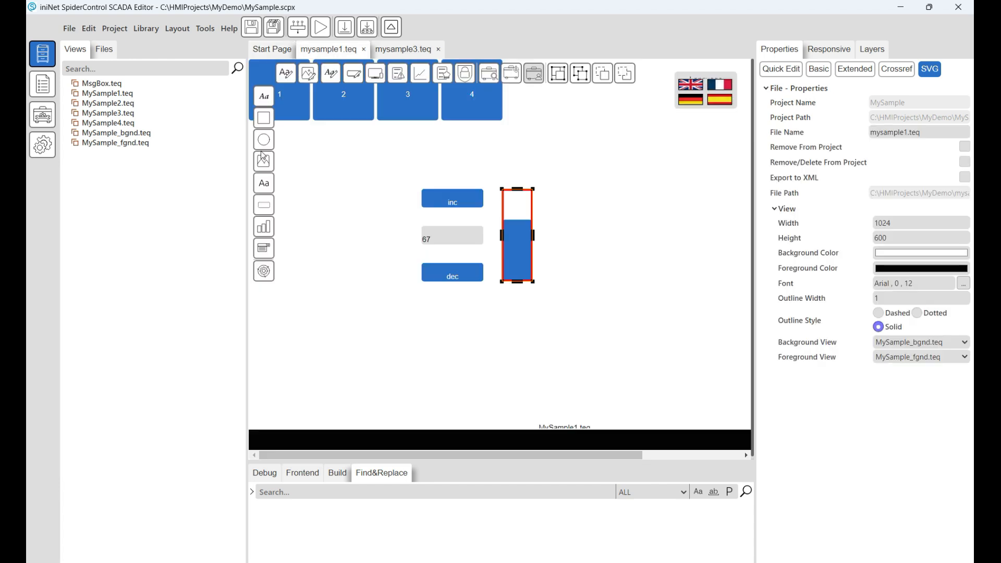
{"action": "left_click_drag", "start_coordinate": [268, 206], "coordinate": [463, 331]}
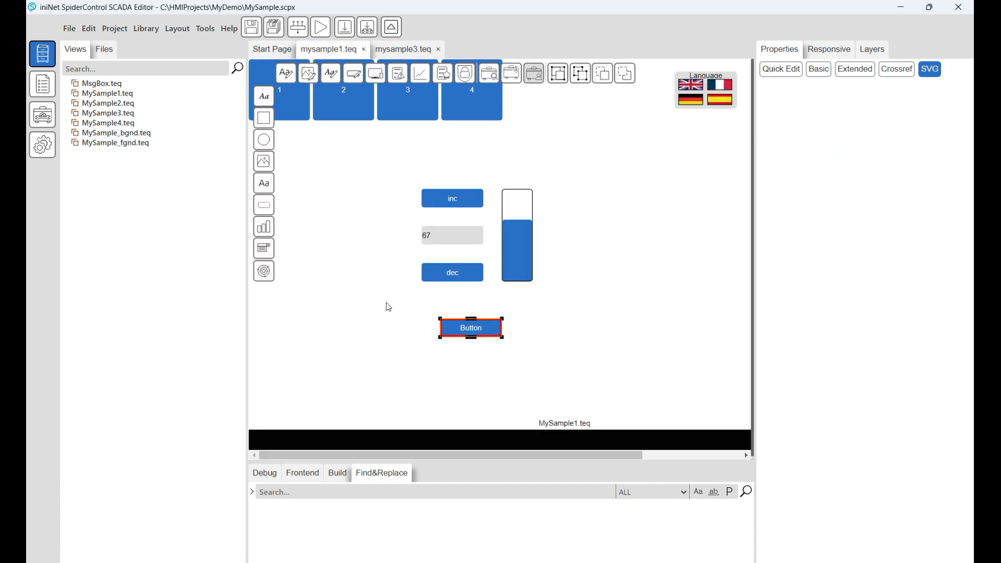
{"action": "left_click_drag", "start_coordinate": [269, 191], "coordinate": [488, 158]}
{"action": "left_click", "coordinate": [562, 179]}
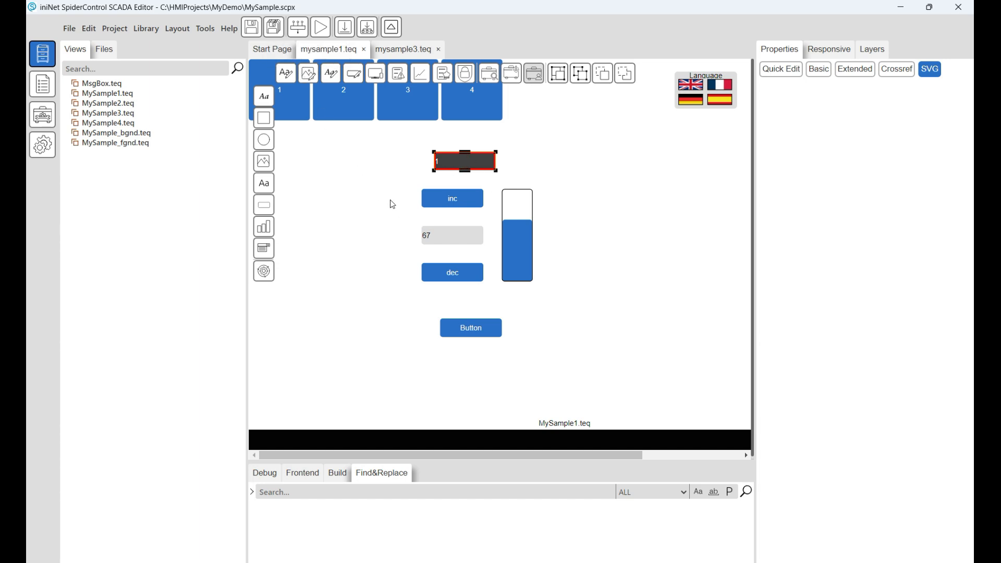
Create a new view file MySample7.teq in the MyDemo folder and show the available file commands.
{"action": "left_click", "coordinate": [270, 50]}
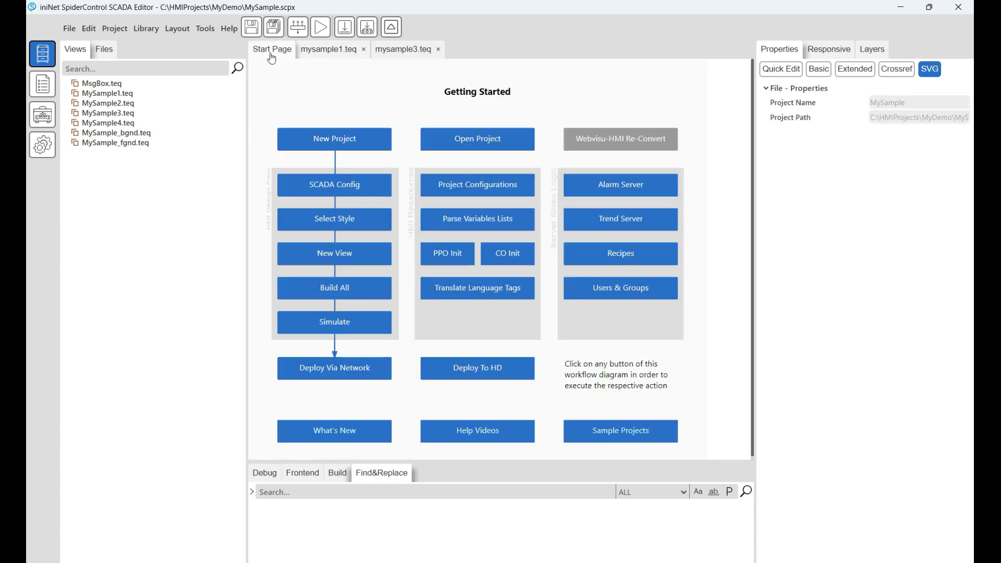
{"action": "left_click", "coordinate": [353, 253]}
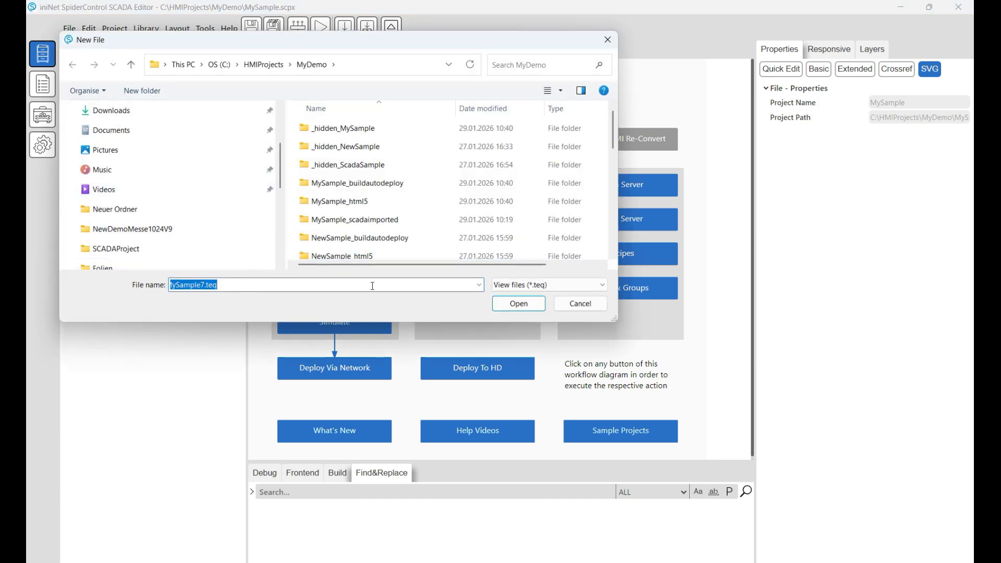
{"action": "left_click", "coordinate": [533, 305]}
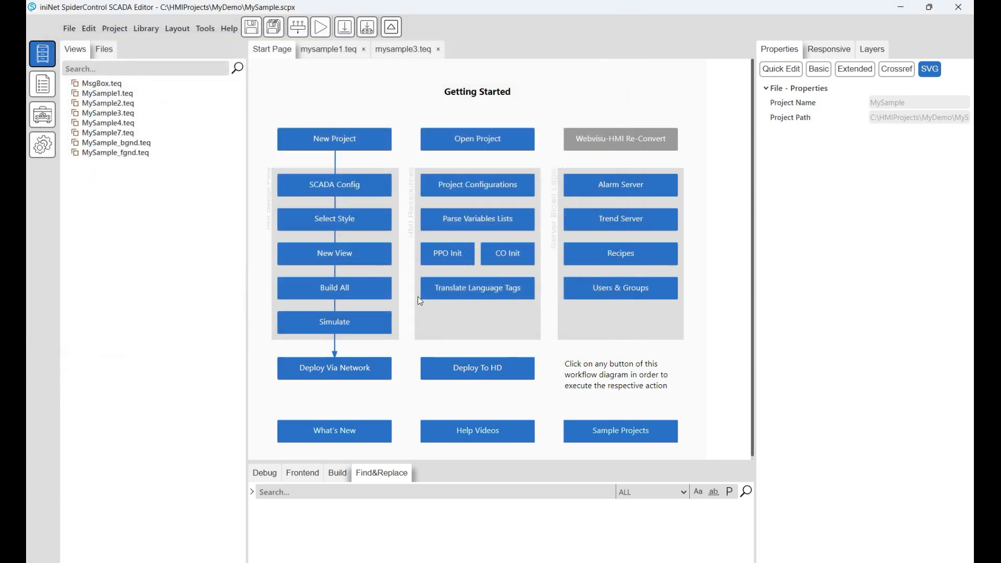
{"action": "left_click", "coordinate": [95, 28]}
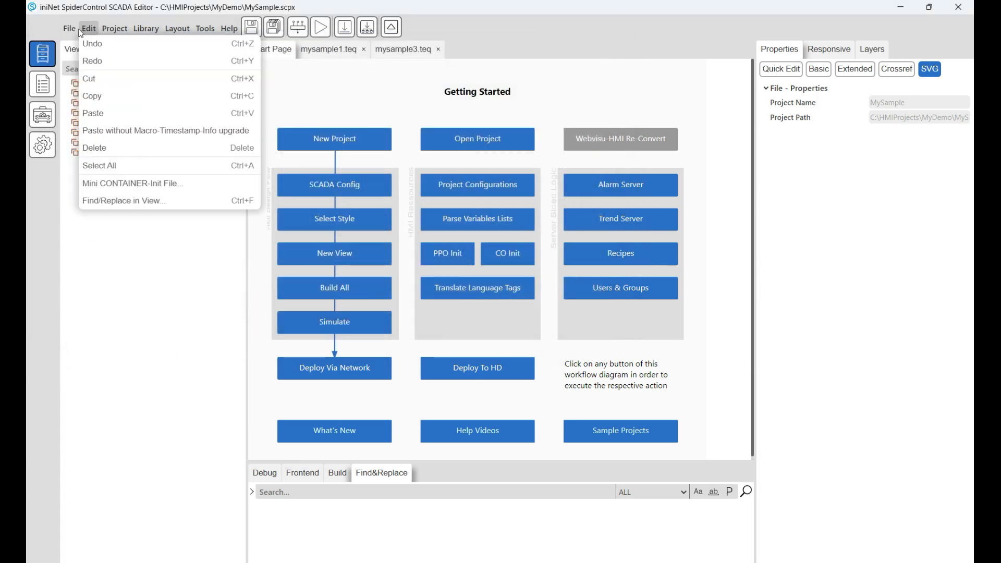
{"action": "mouse_move", "coordinate": [70, 35]}
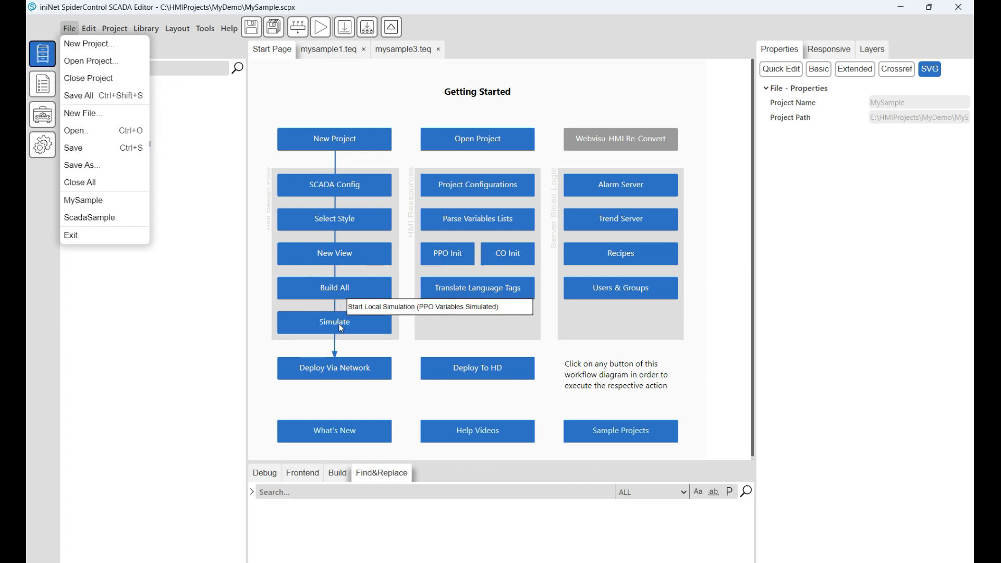
Deploy the project via network with a BuildAll beforehand, and look at the list of sample projects.
{"action": "left_click", "coordinate": [348, 371]}
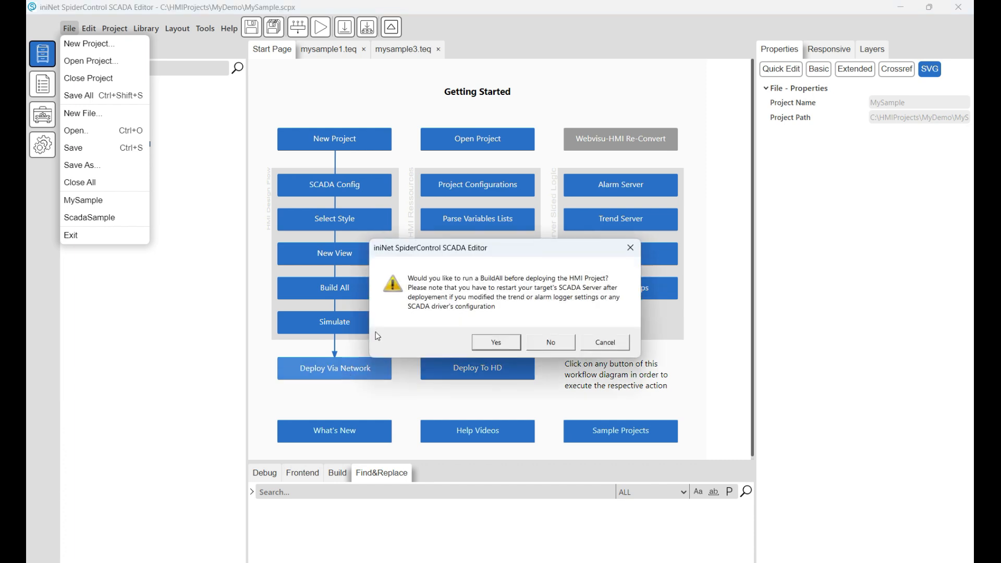
{"action": "left_click", "coordinate": [503, 342]}
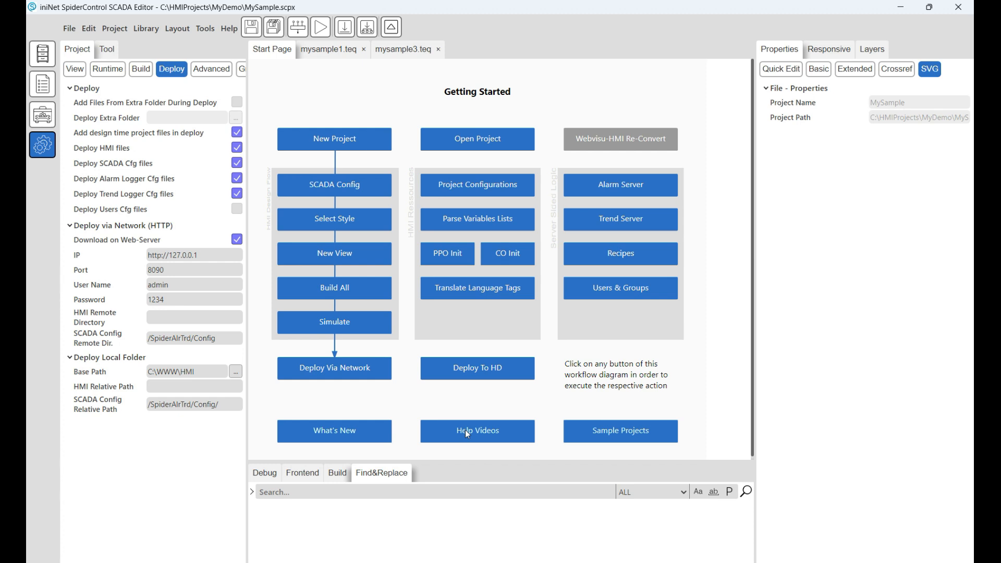
{"action": "left_click", "coordinate": [645, 434]}
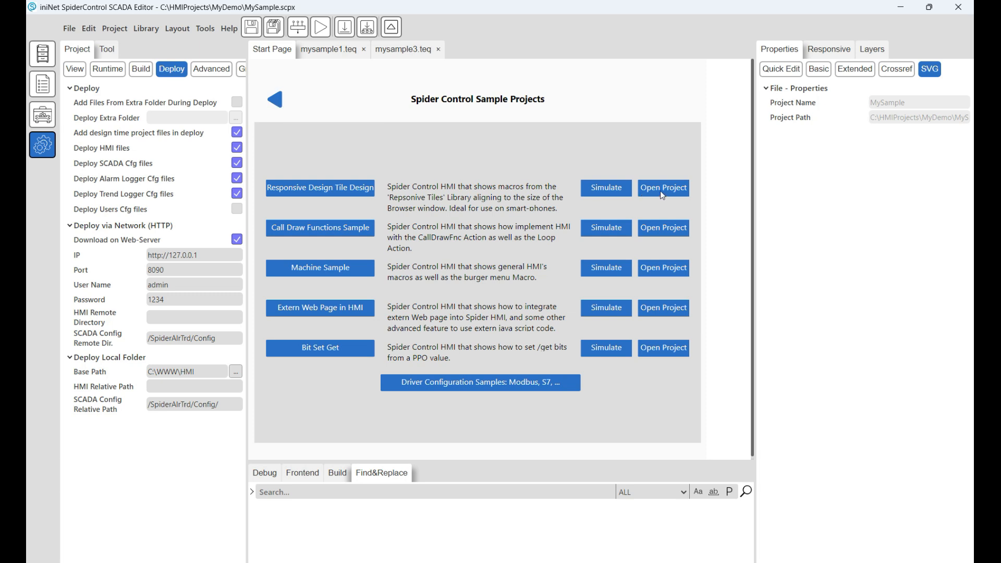
{"action": "left_click", "coordinate": [275, 101]}
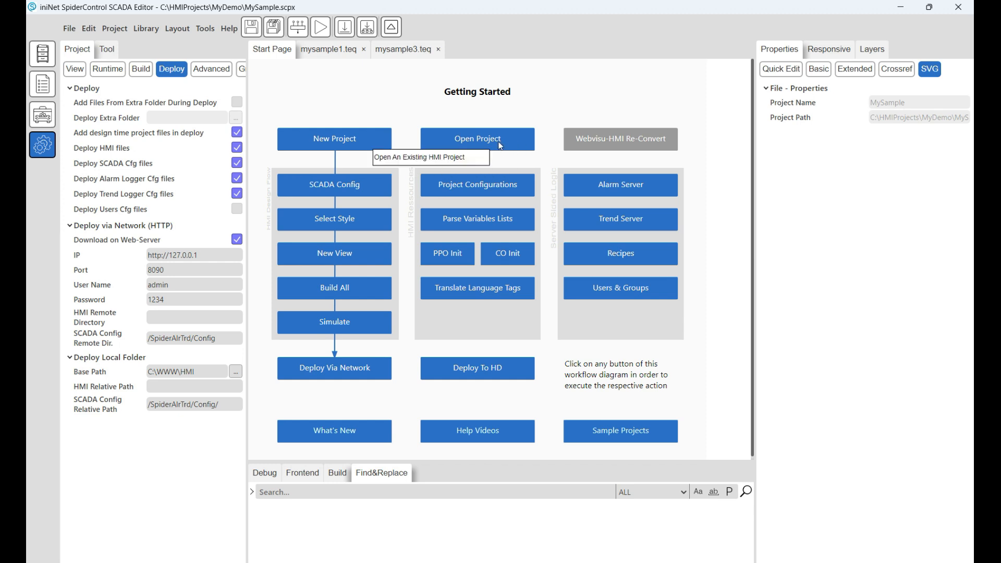
Look over the file commands, the project's view list, its deploy configuration and the command for parsing variable lists.
{"action": "left_click", "coordinate": [69, 28]}
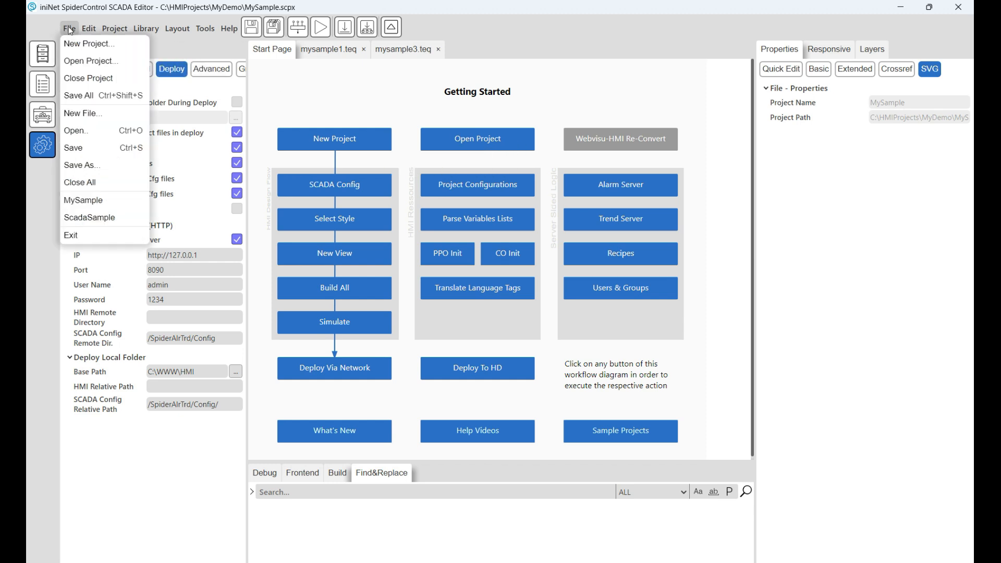
{"action": "left_click", "coordinate": [416, 105]}
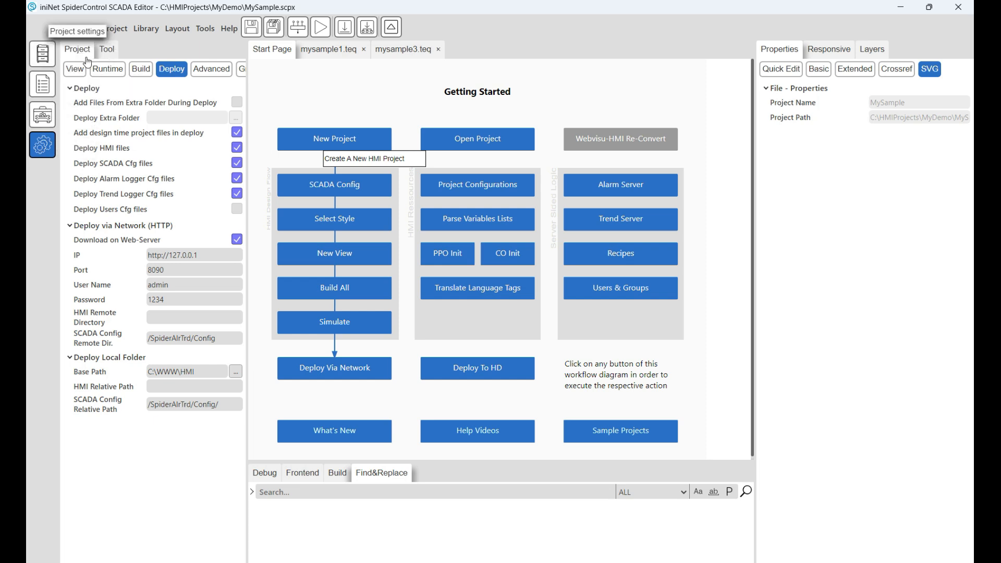
{"action": "left_click", "coordinate": [50, 56]}
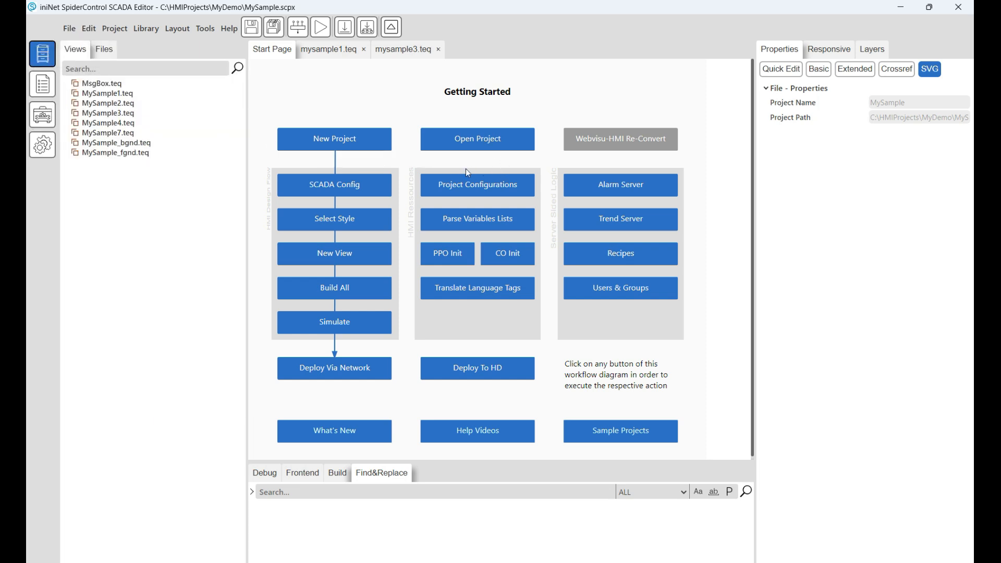
{"action": "left_click", "coordinate": [465, 183]}
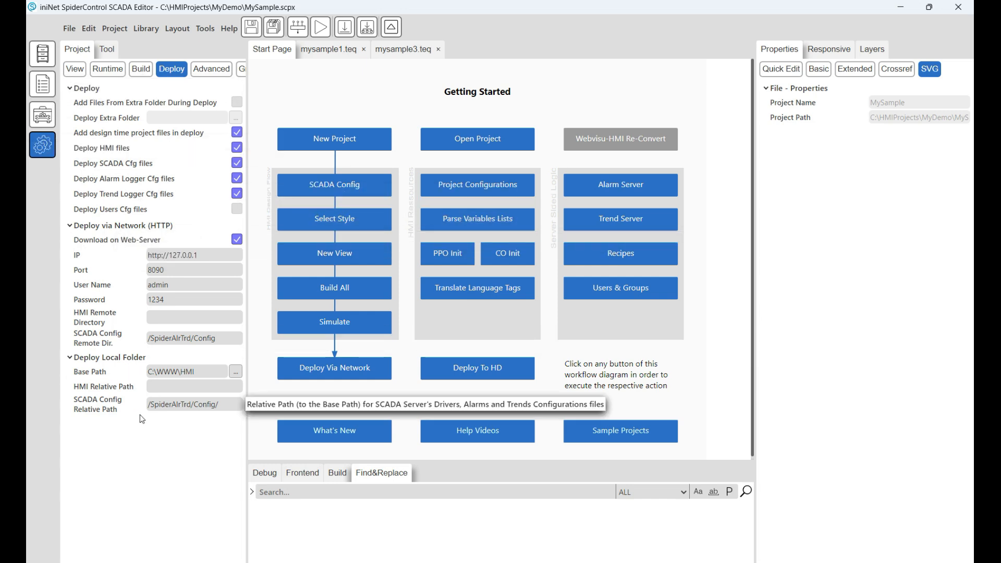
{"action": "left_click", "coordinate": [502, 219]}
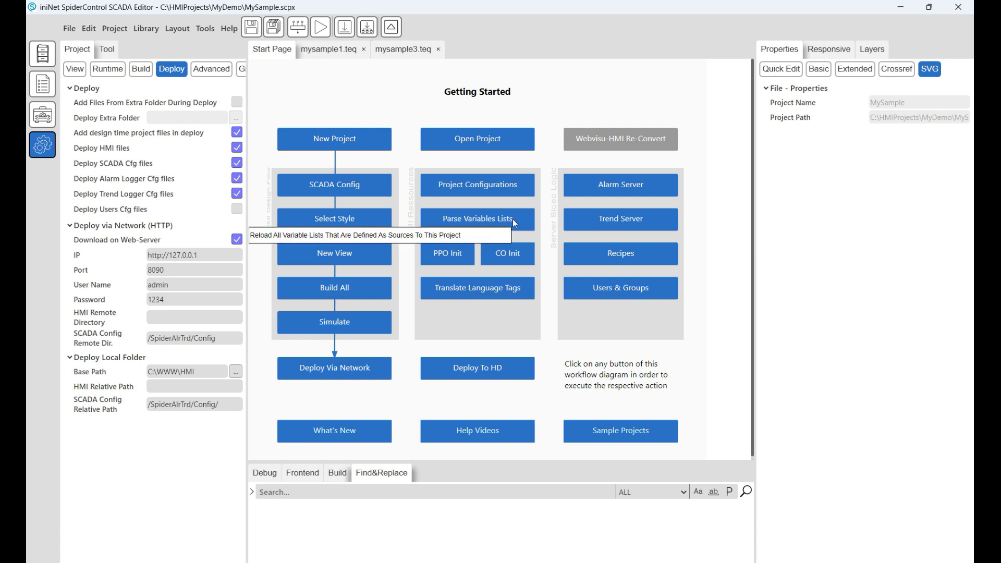
Save all modifications and set the format of PLC0:Variable3 to FLT2DEC1 in the PPO initialization table.
{"action": "left_click", "coordinate": [454, 255]}
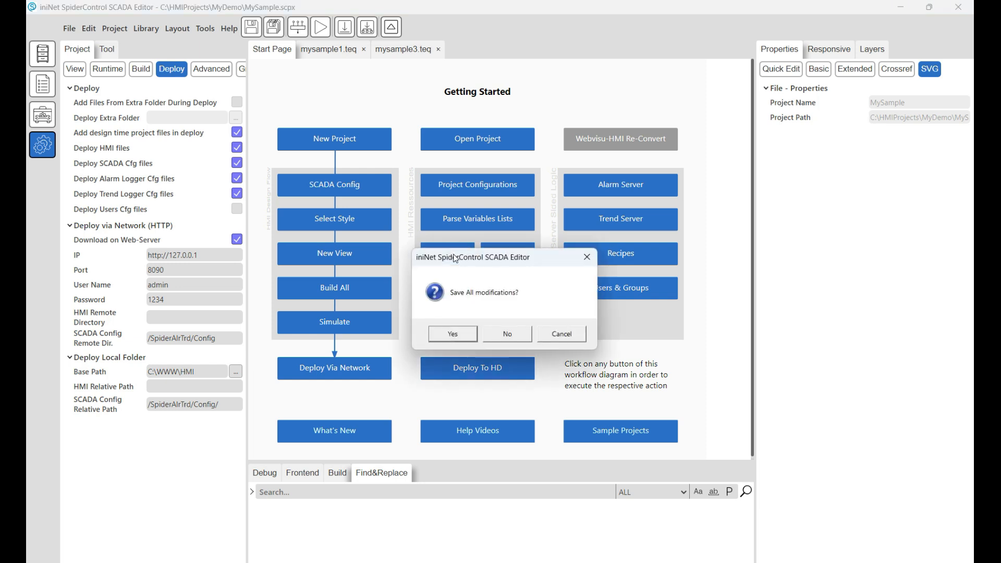
{"action": "left_click", "coordinate": [453, 334]}
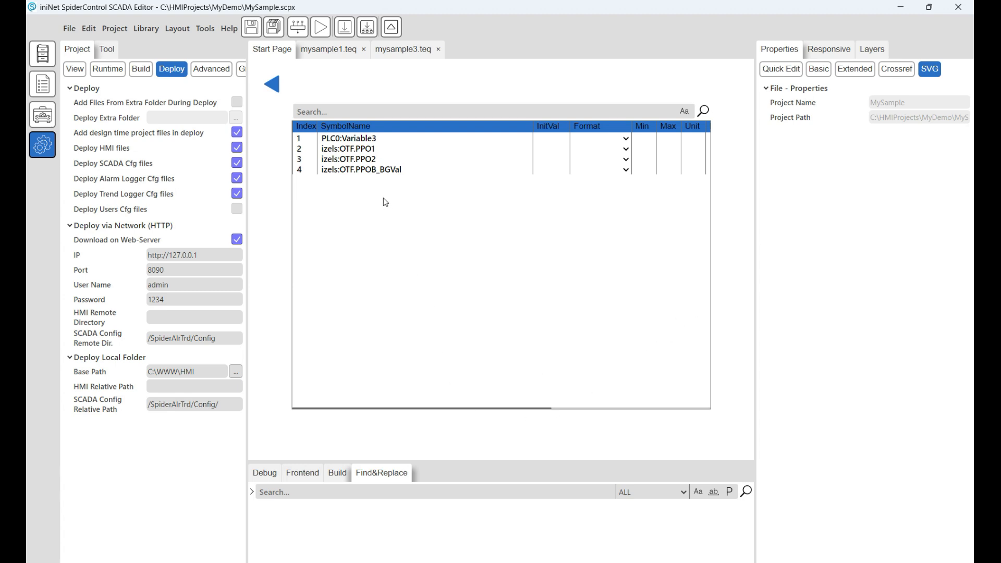
{"action": "left_click", "coordinate": [626, 139]}
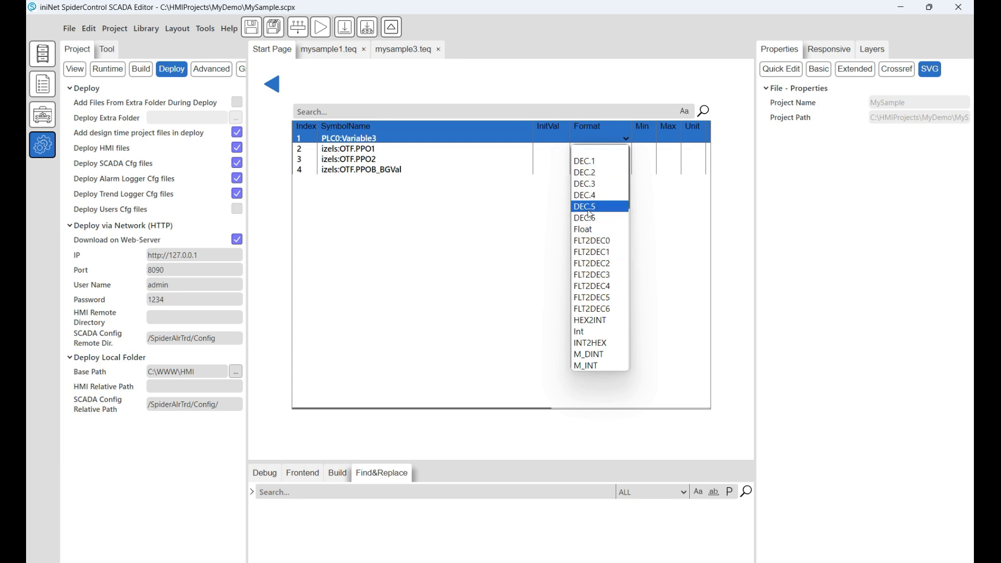
{"action": "left_click", "coordinate": [594, 254]}
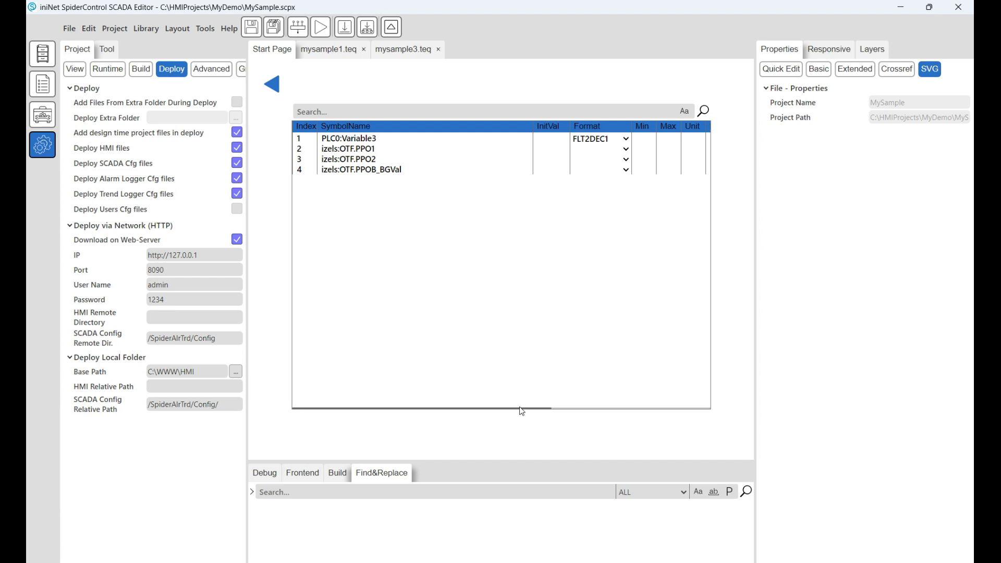
{"action": "left_click_drag", "start_coordinate": [540, 408], "coordinate": [504, 389]}
{"action": "left_click", "coordinate": [274, 73]}
Save all modifications and review the CO initialization values and the language tag translations without editing them.
{"action": "left_click", "coordinate": [510, 260]}
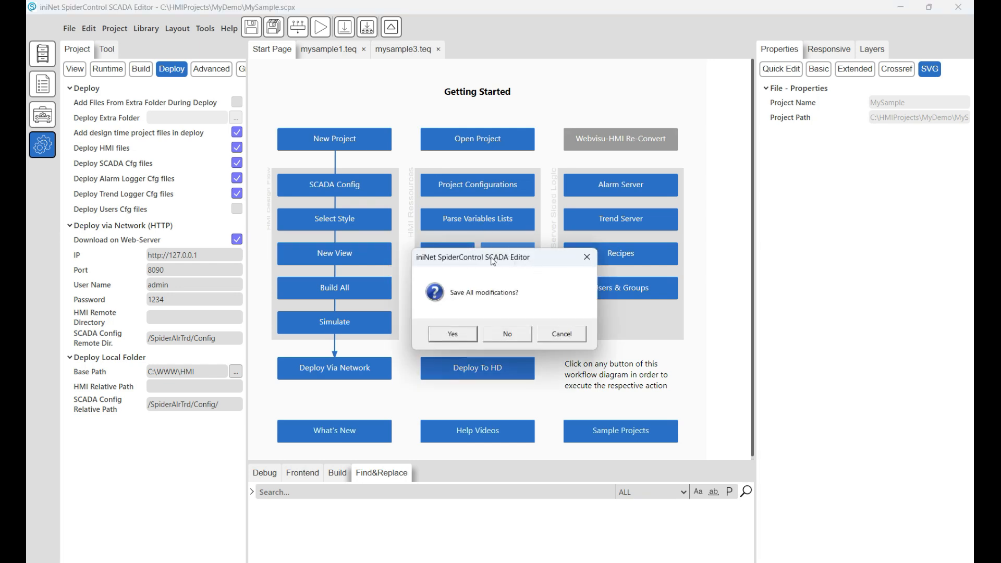
{"action": "left_click", "coordinate": [453, 334]}
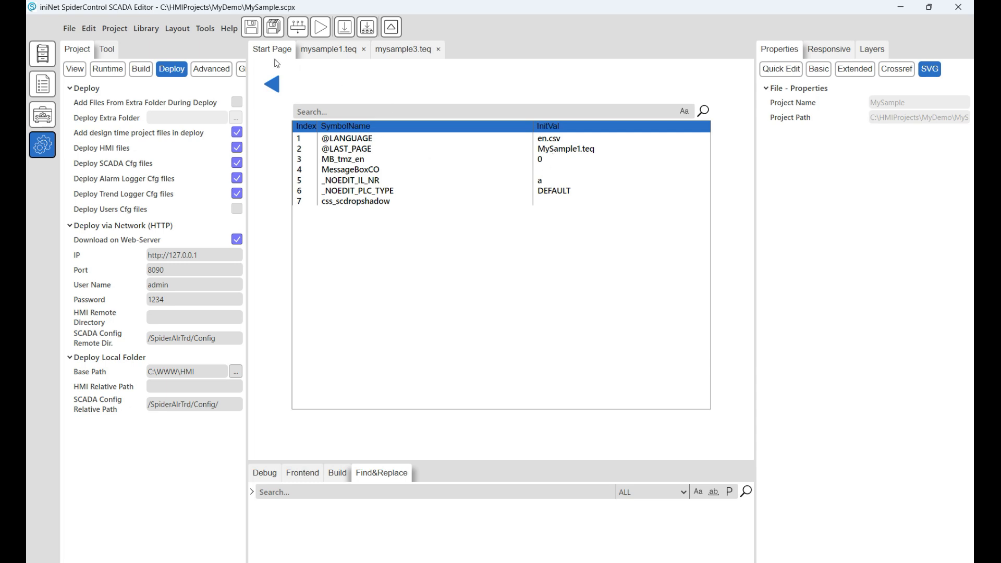
{"action": "left_click", "coordinate": [272, 84]}
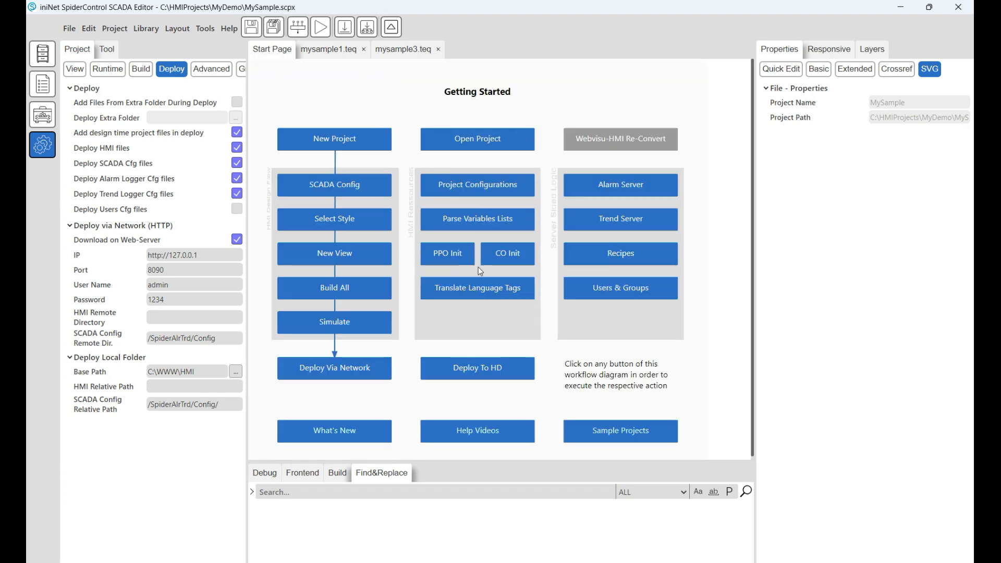
{"action": "left_click", "coordinate": [483, 295]}
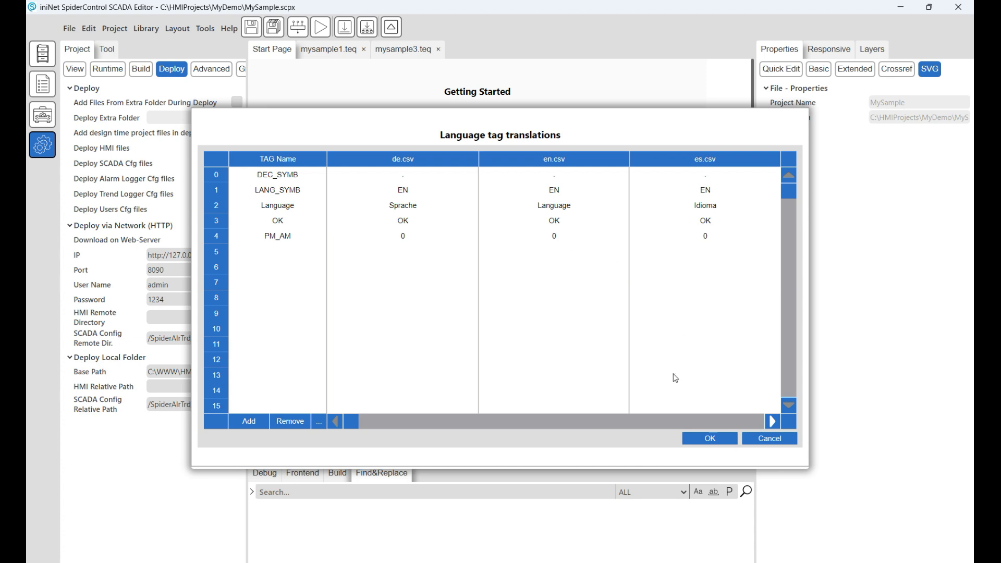
{"action": "left_click", "coordinate": [771, 438]}
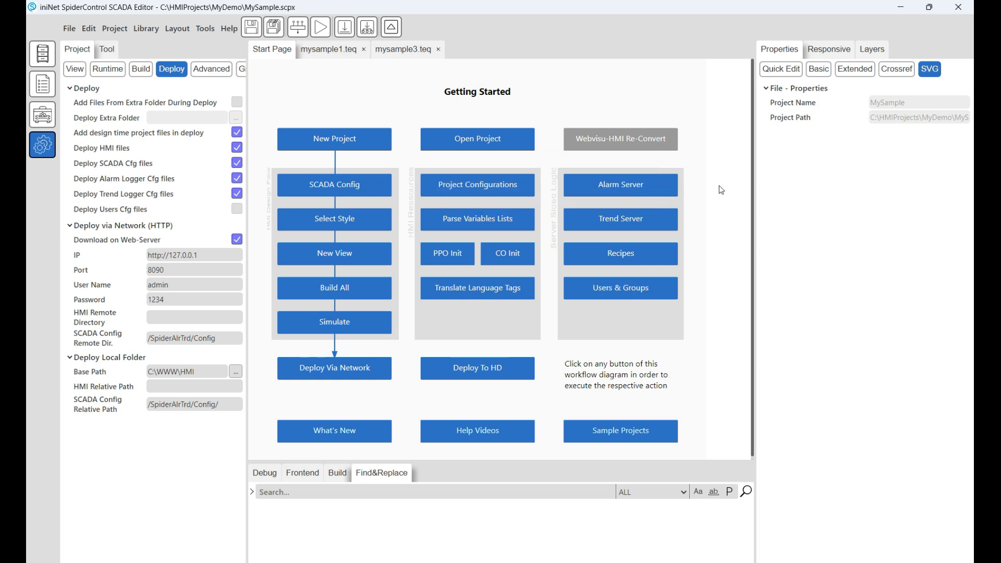
Review the alarm server configurations and the server's users and groups configuration from the start page.
{"action": "left_click", "coordinate": [653, 186]}
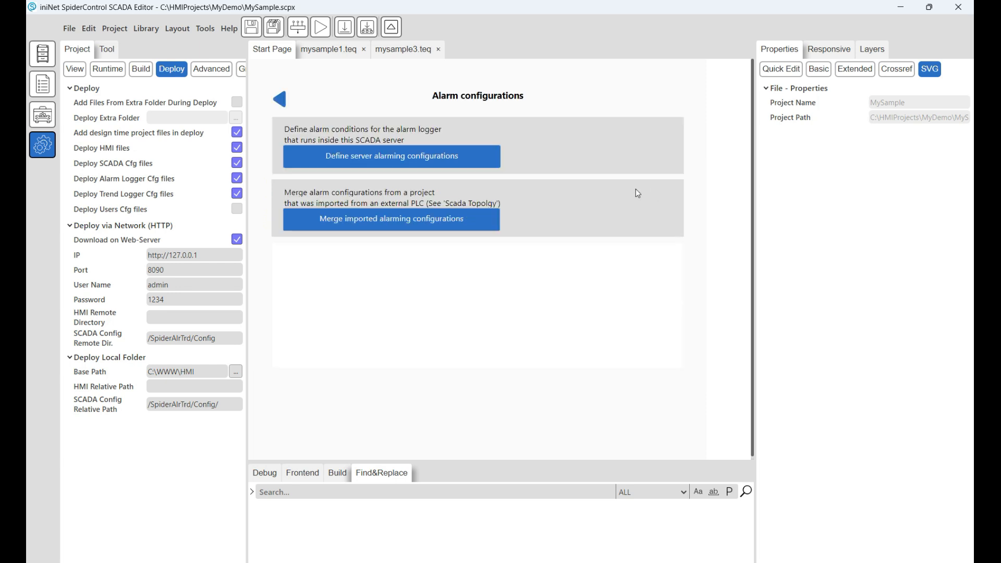
{"action": "left_click", "coordinate": [441, 159]}
{"action": "left_click", "coordinate": [274, 83]}
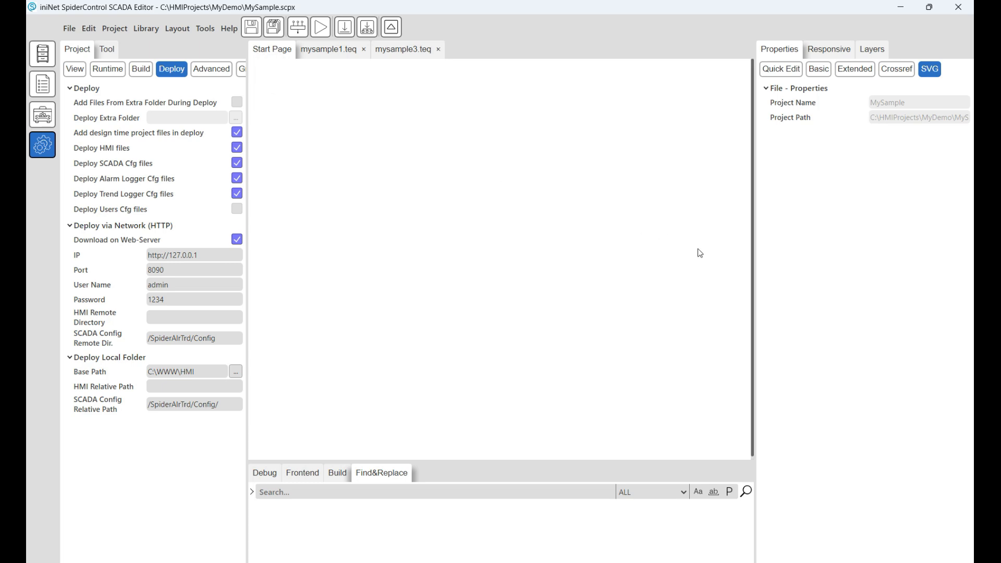
{"action": "left_click", "coordinate": [280, 99]}
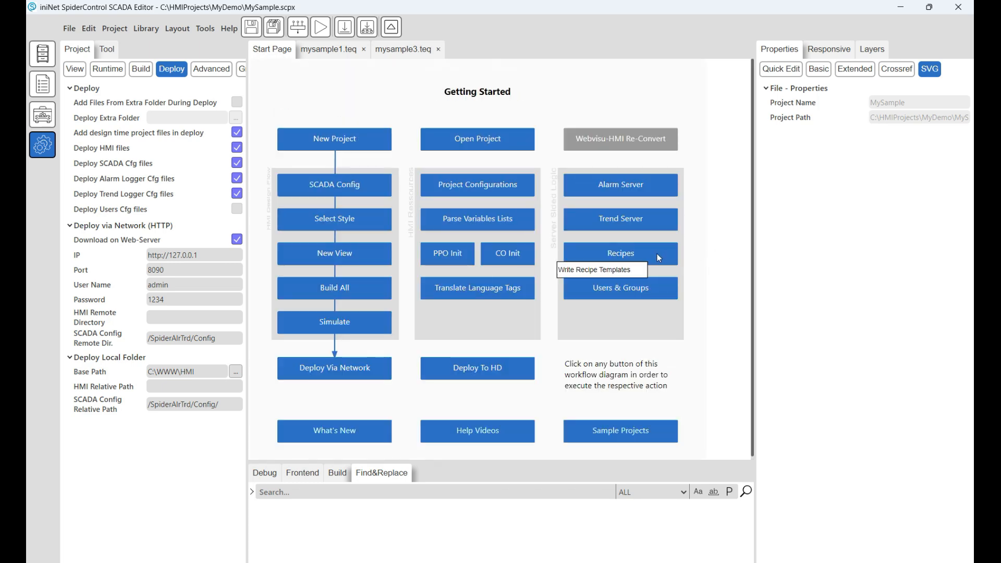
{"action": "left_click", "coordinate": [661, 293]}
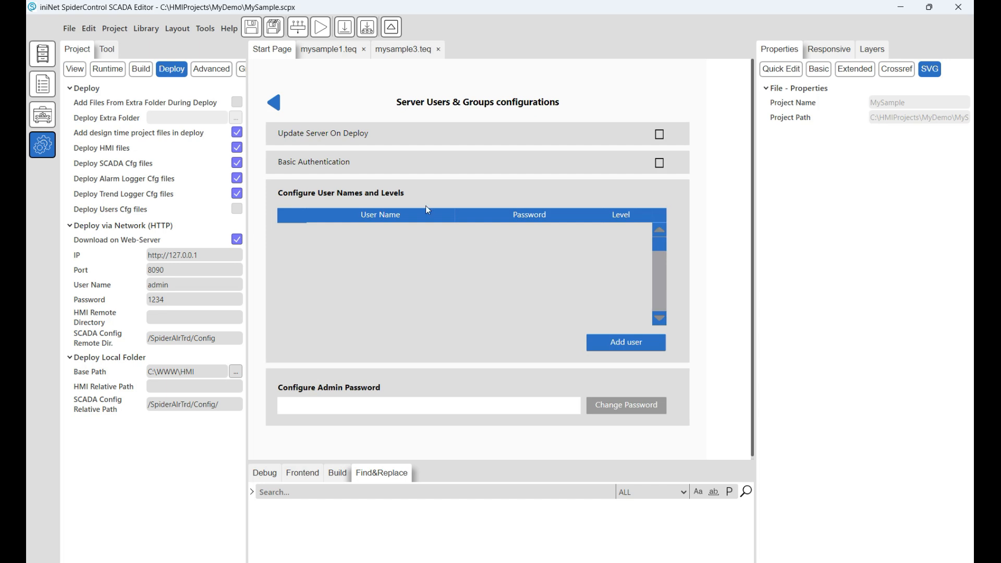
{"action": "left_click", "coordinate": [288, 113]}
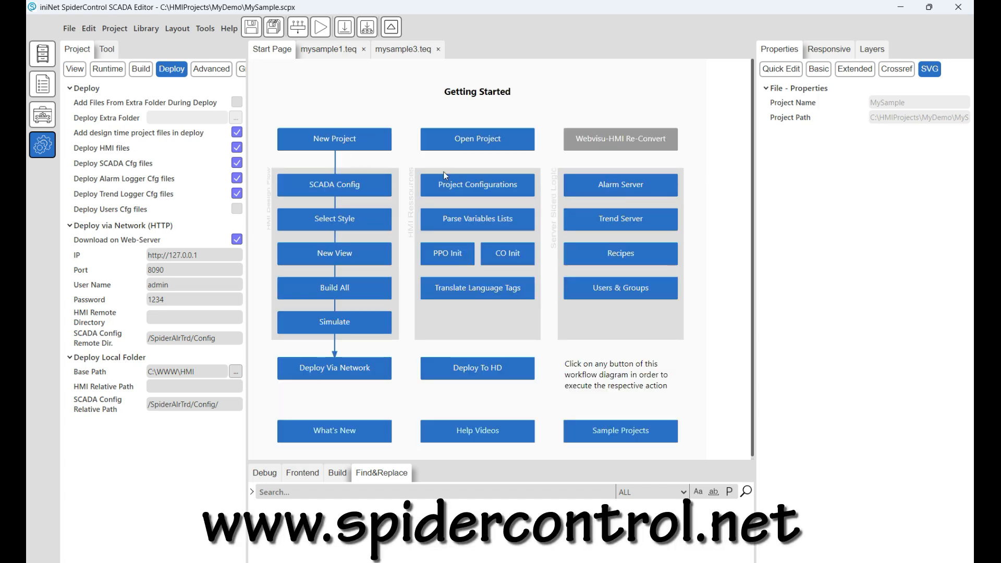